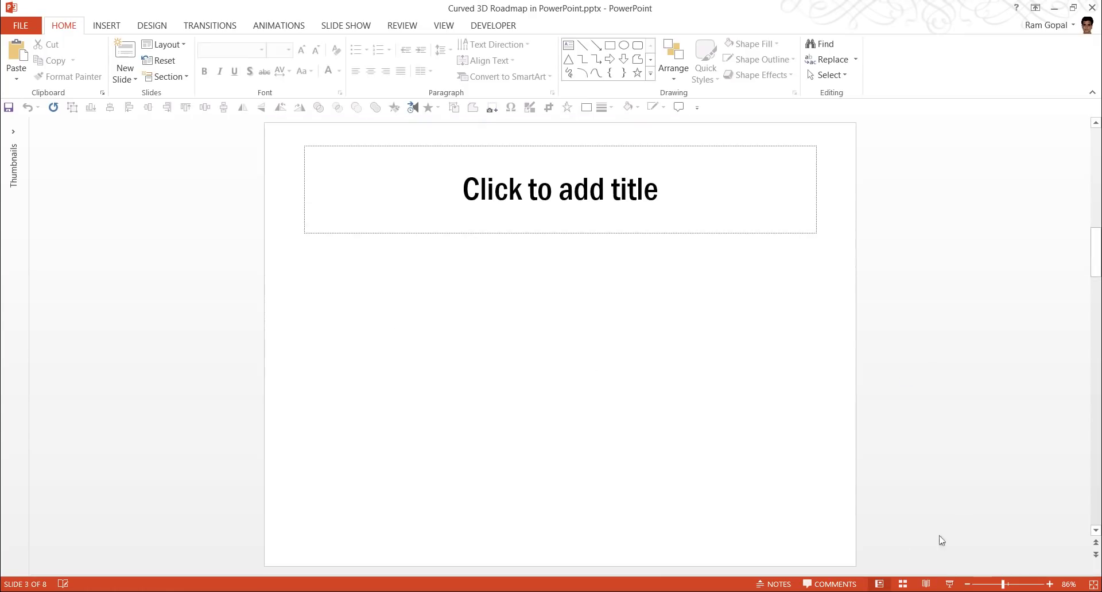
Draw a six-bend Curve from the slide's left edge, dipping near the bottom, ending past the right edge
{"action": "left_click", "coordinate": [650, 74]}
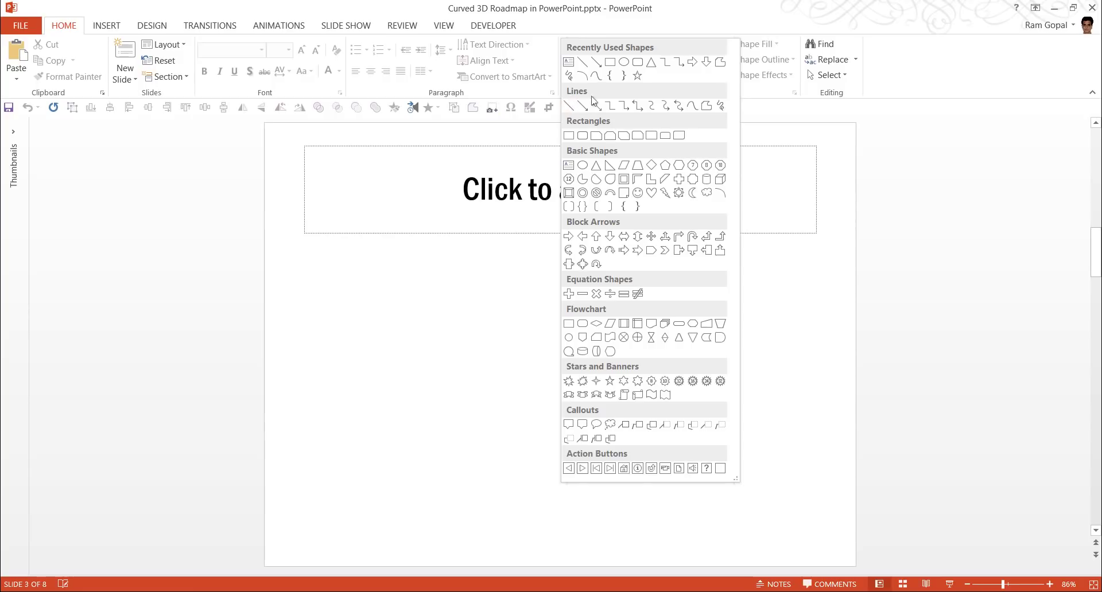
{"action": "left_click", "coordinate": [692, 106]}
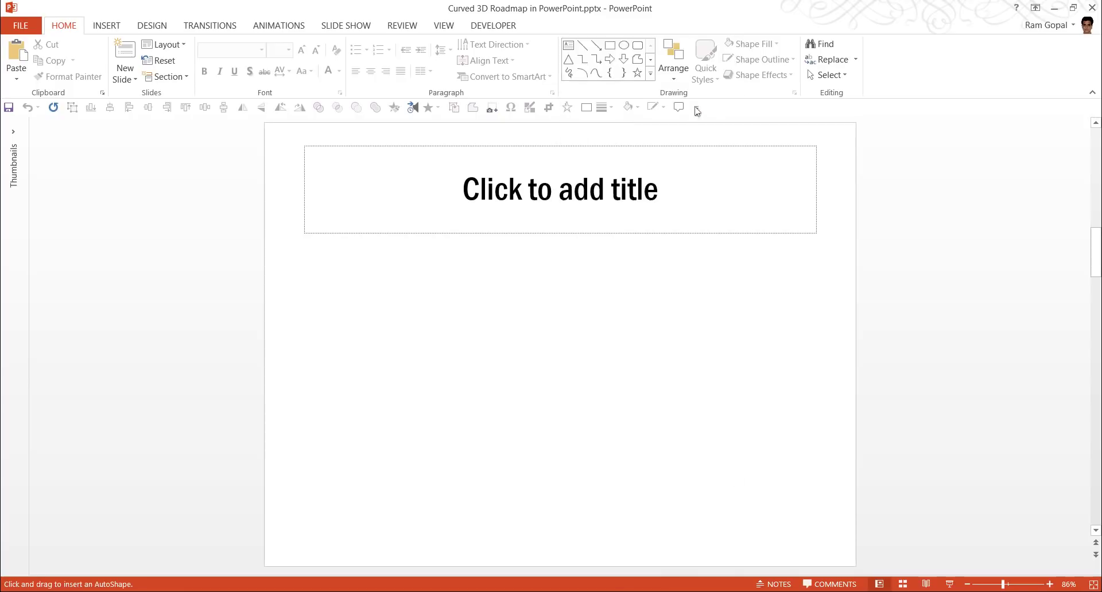
{"action": "left_click", "coordinate": [265, 293]}
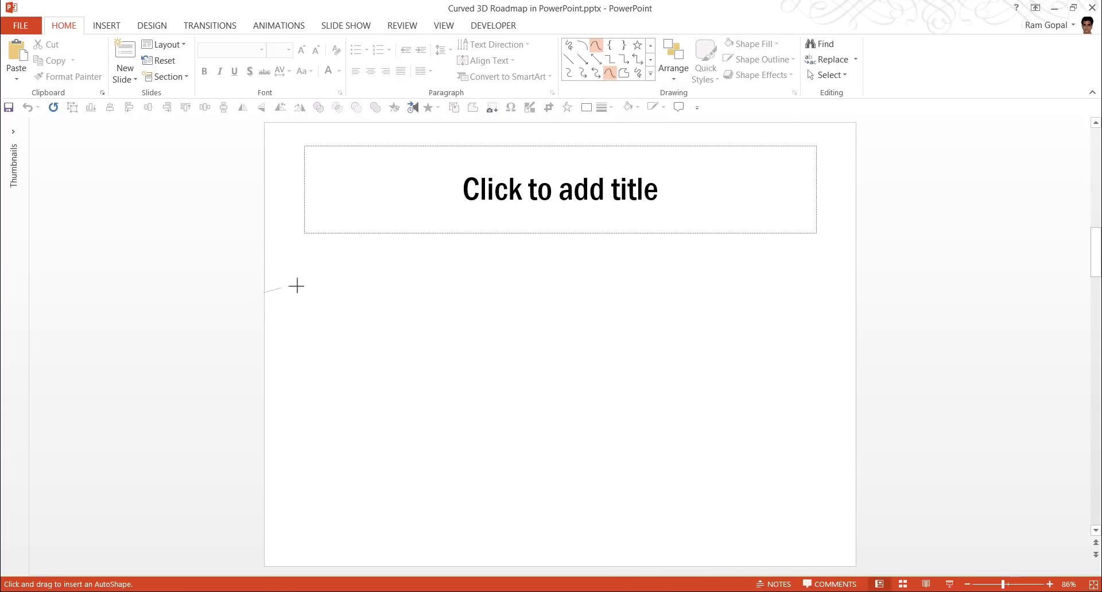
{"action": "left_click", "coordinate": [370, 261]}
{"action": "left_click", "coordinate": [446, 338]}
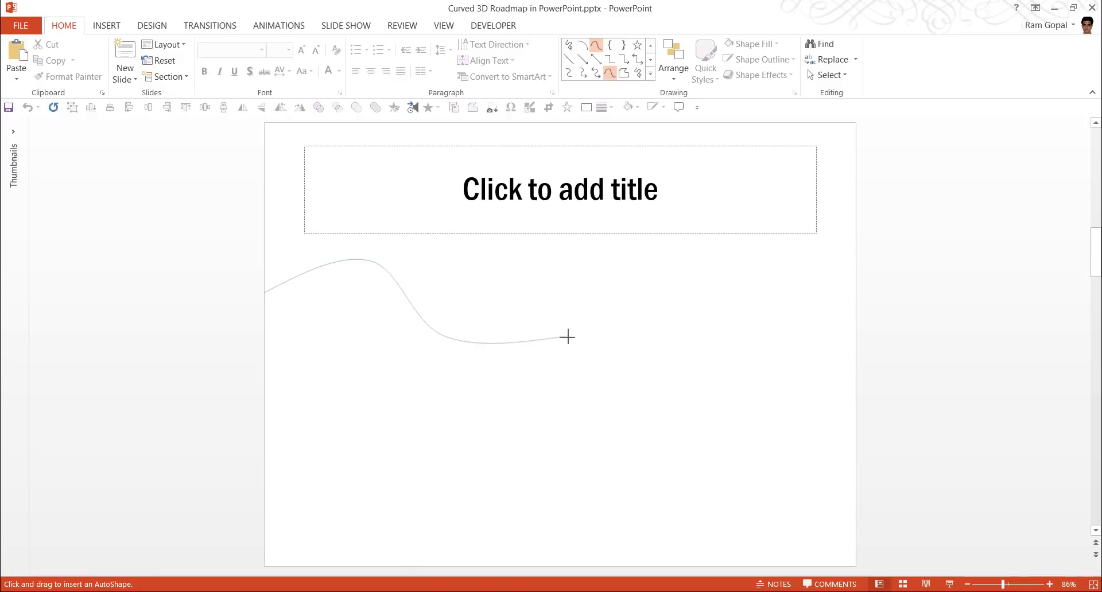
{"action": "left_click", "coordinate": [573, 301]}
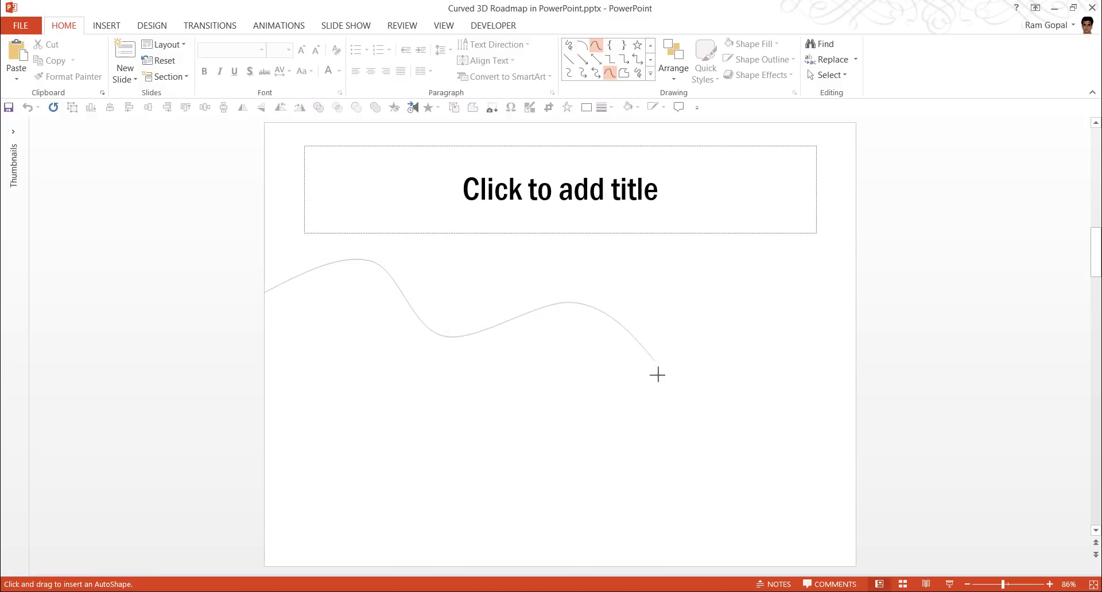
{"action": "left_click", "coordinate": [675, 505]}
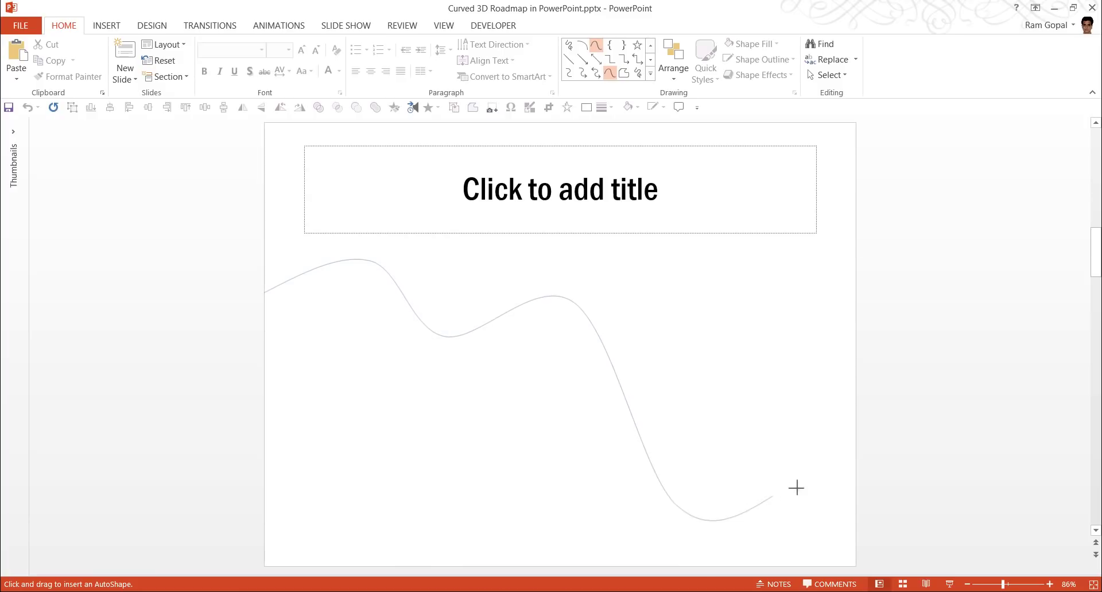
{"action": "left_click", "coordinate": [816, 462]}
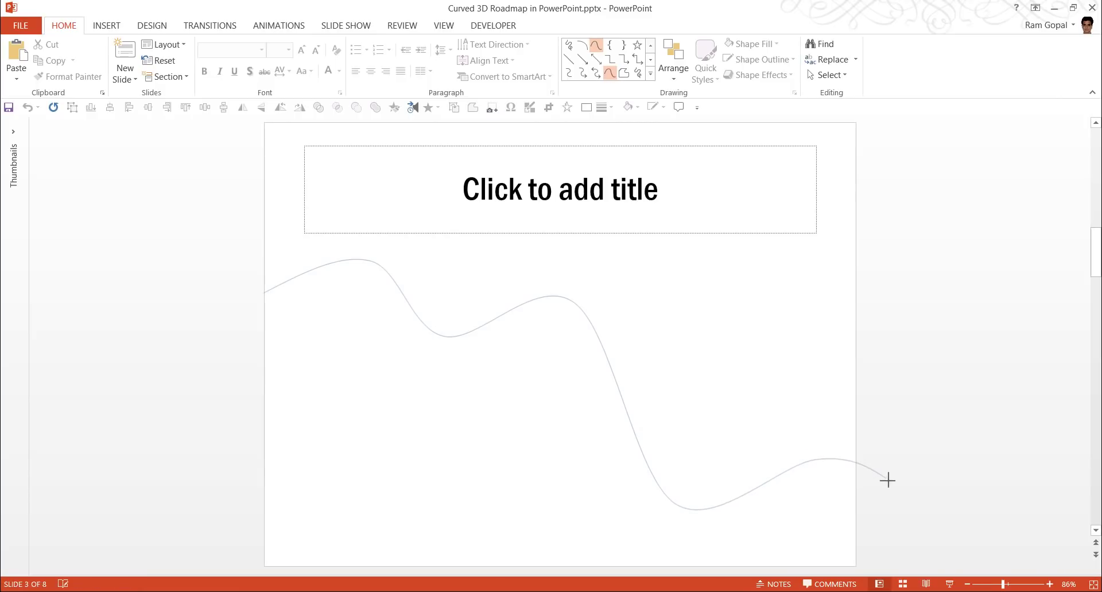
{"action": "double_click", "coordinate": [887, 481]}
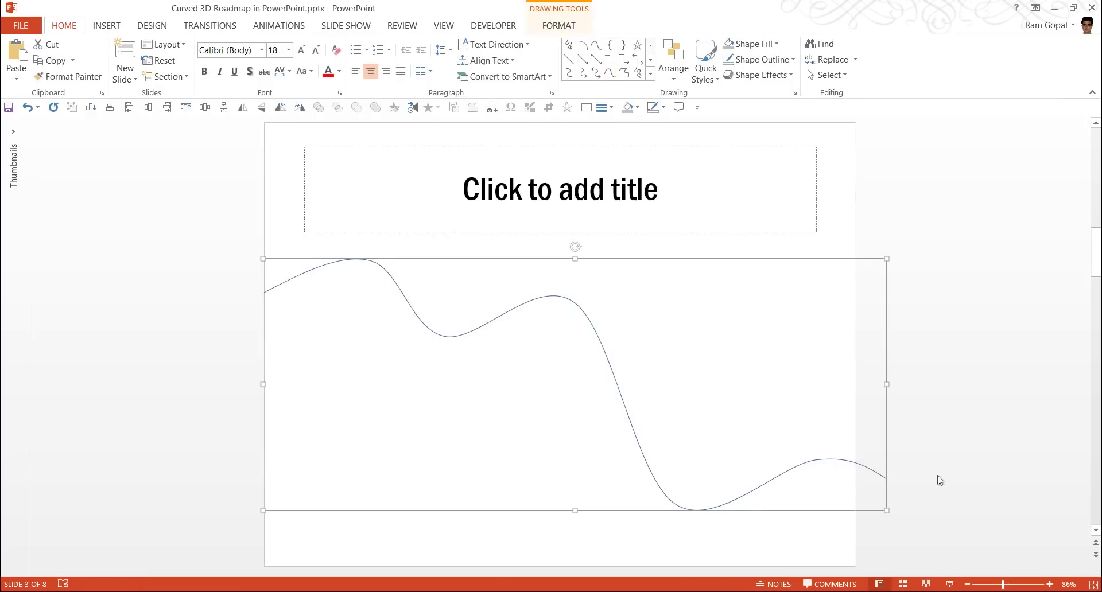
Set the curve's outline colour to Black, Text 1
{"action": "left_click", "coordinate": [767, 62]}
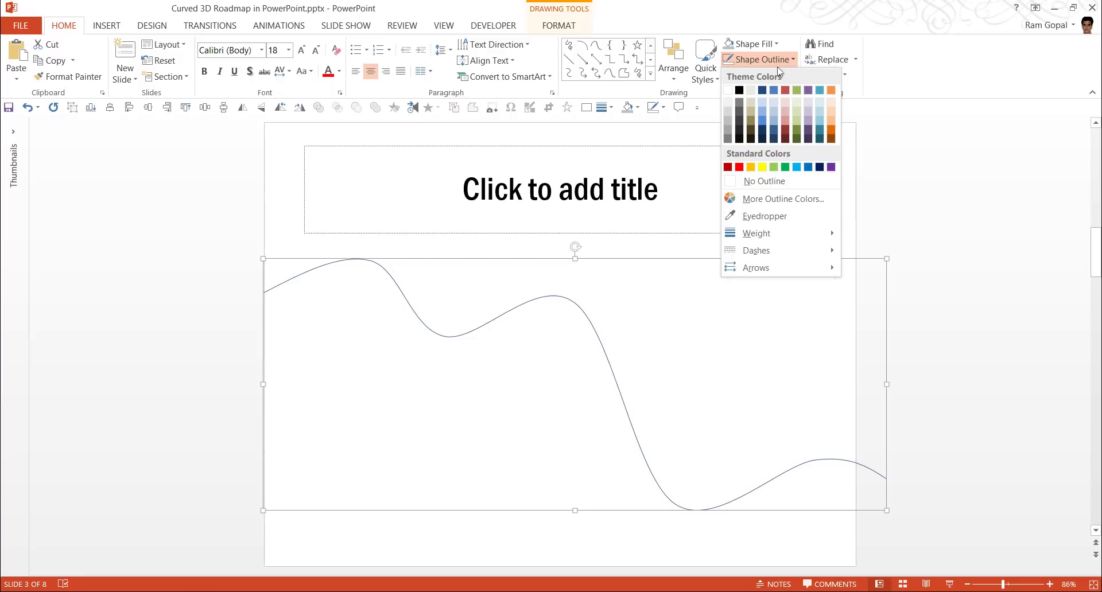
{"action": "left_click", "coordinate": [740, 92]}
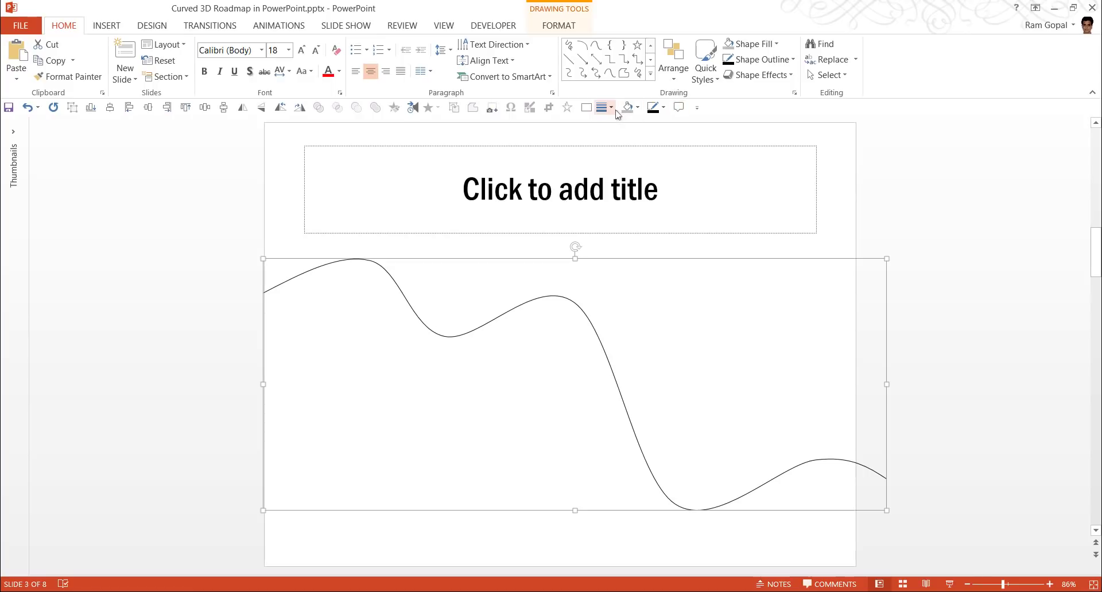
Set the curve's line width to 120 pt in Format Shape
{"action": "right_click", "coordinate": [601, 343]}
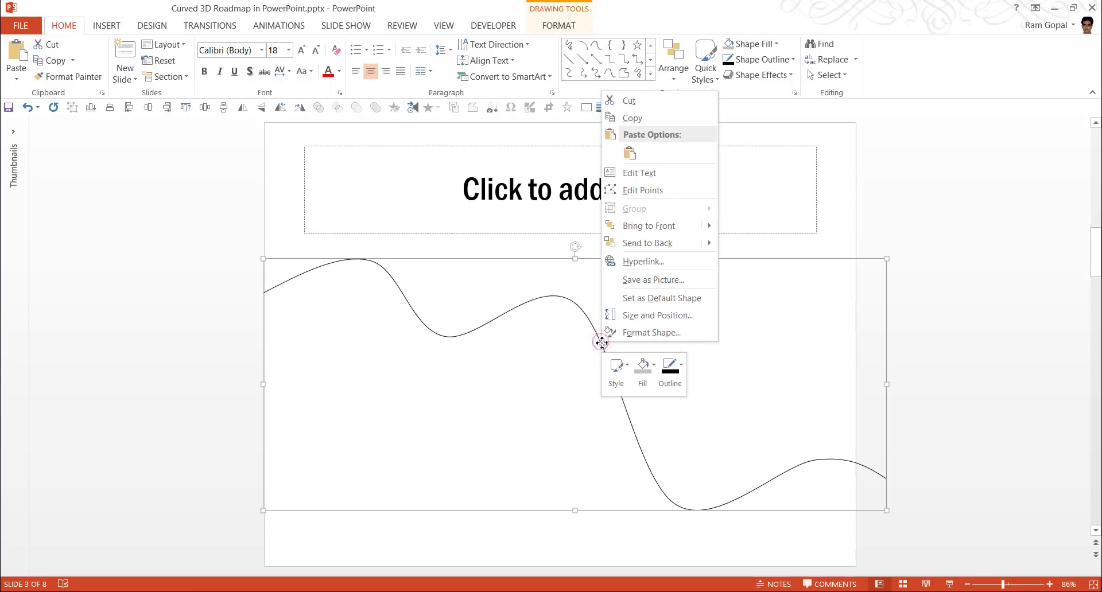
{"action": "left_click", "coordinate": [641, 334]}
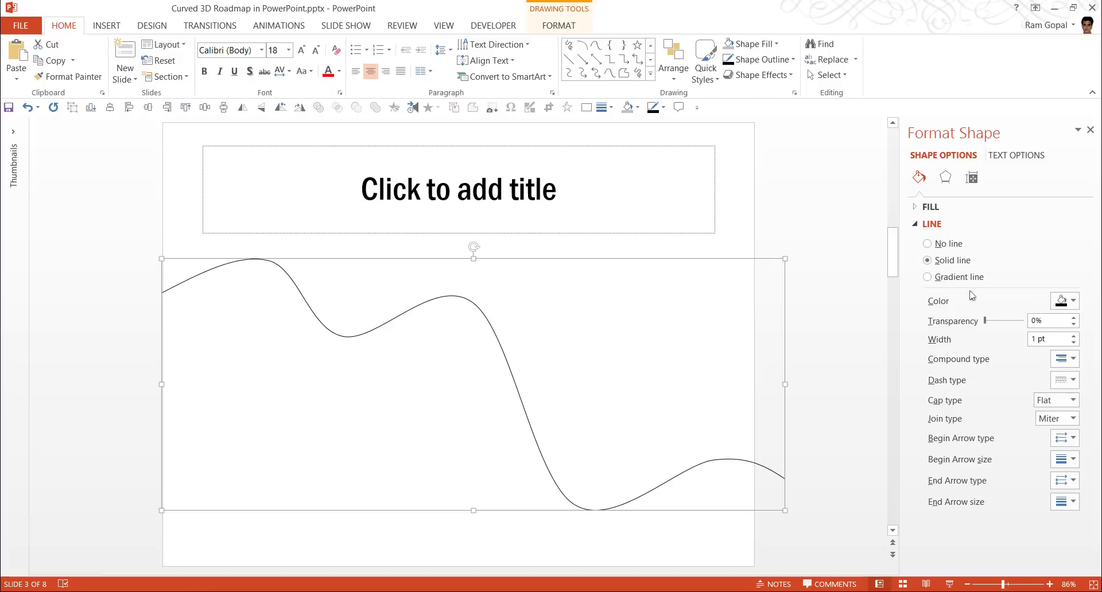
{"action": "left_click_drag", "start_coordinate": [1050, 340], "coordinate": [1025, 341]}
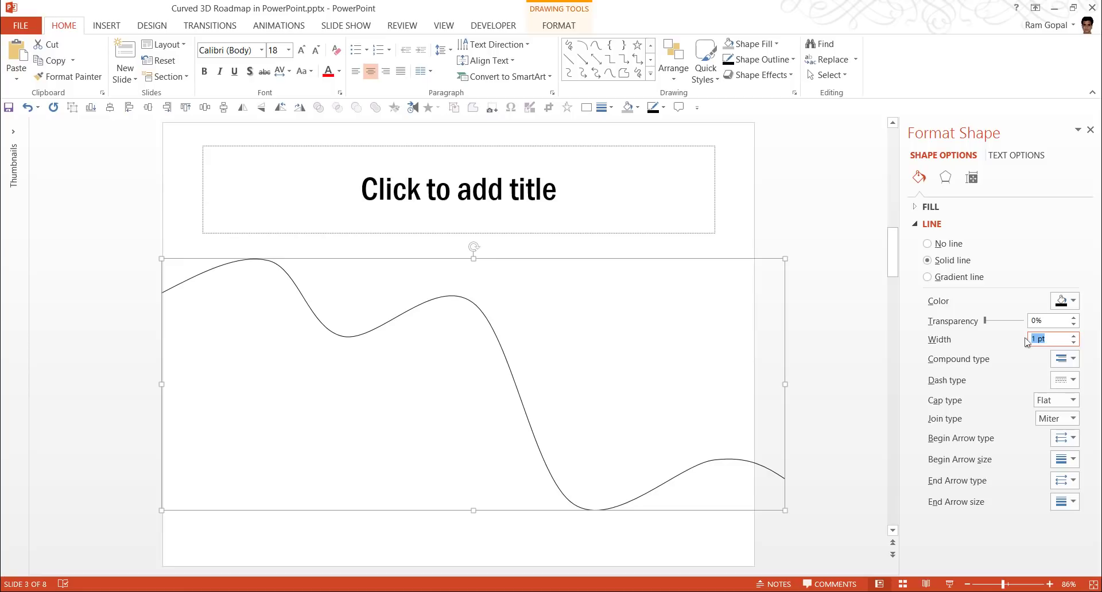
{"action": "type", "text": "100"}
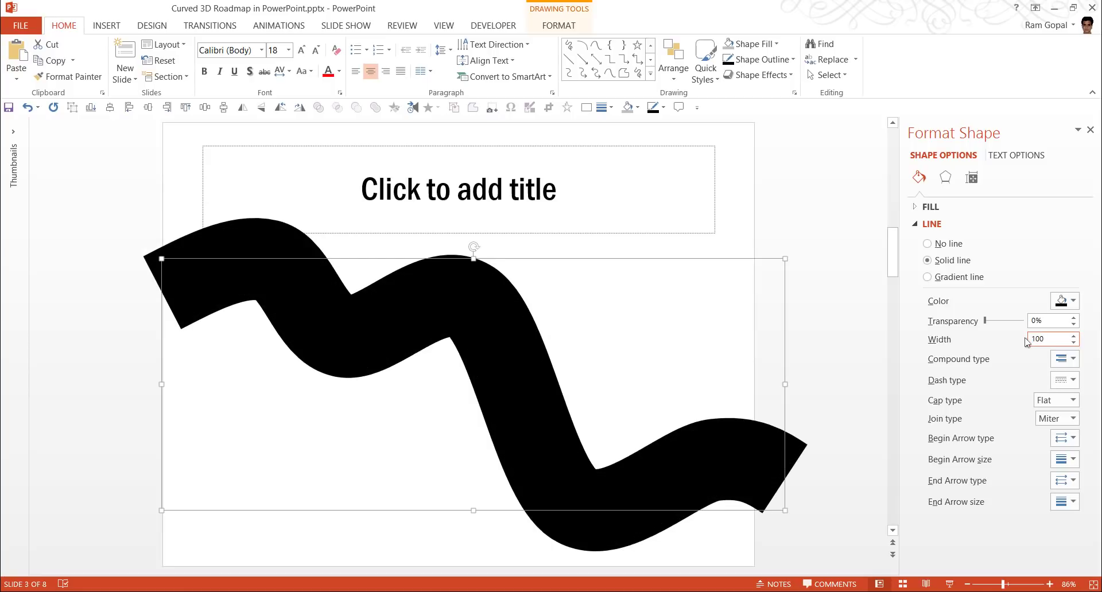
{"action": "double_click", "coordinate": [1054, 341]}
{"action": "type", "text": "120"}
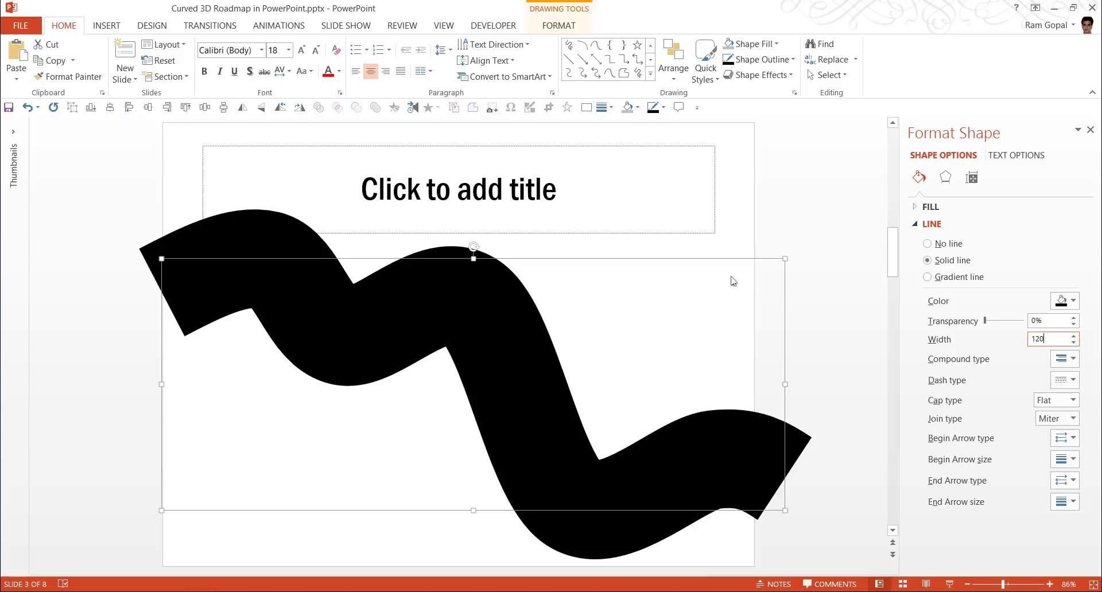
Paste a duplicate of the black curve next to the original
{"action": "left_click", "coordinate": [691, 317]}
{"action": "left_click", "coordinate": [545, 343]}
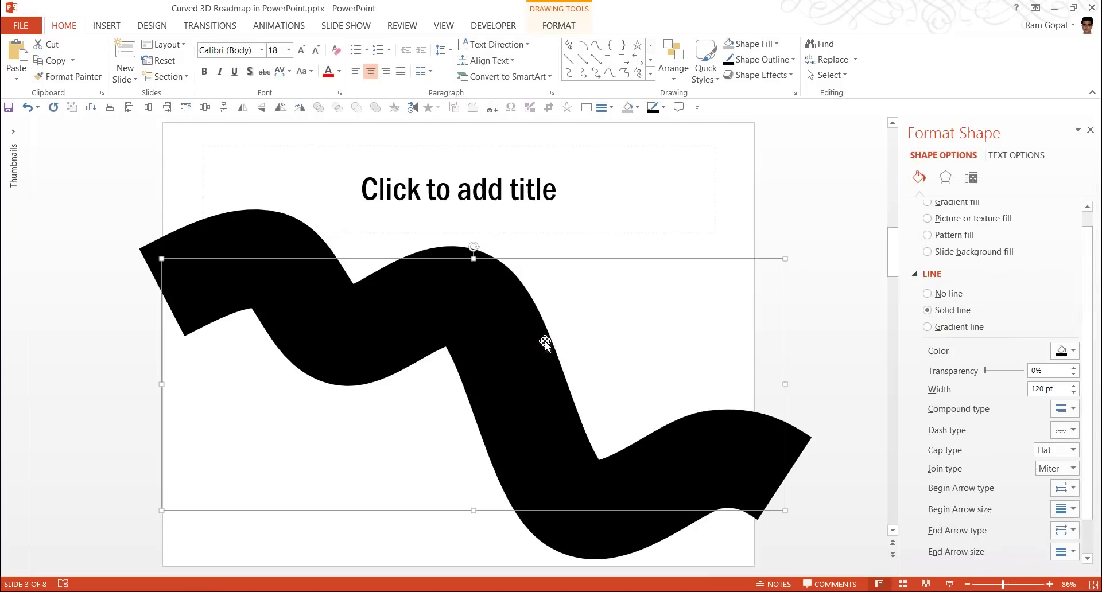
{"action": "key", "text": "ctrl+f"}
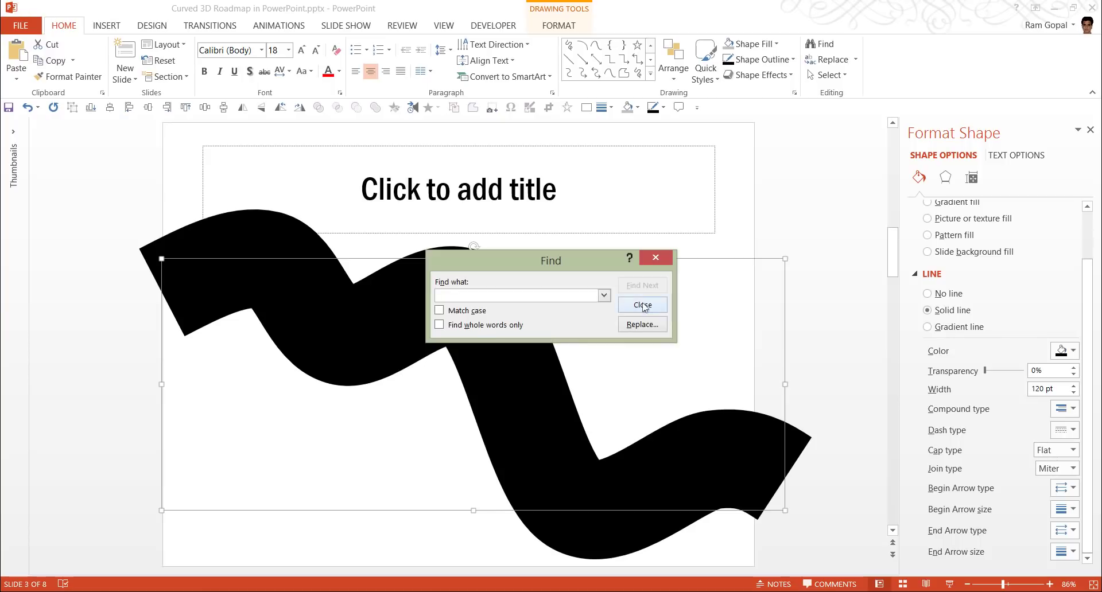
{"action": "left_click", "coordinate": [646, 309]}
{"action": "key", "text": "ctrl+v"}
{"action": "left_click_drag", "start_coordinate": [593, 372], "coordinate": [398, 379]}
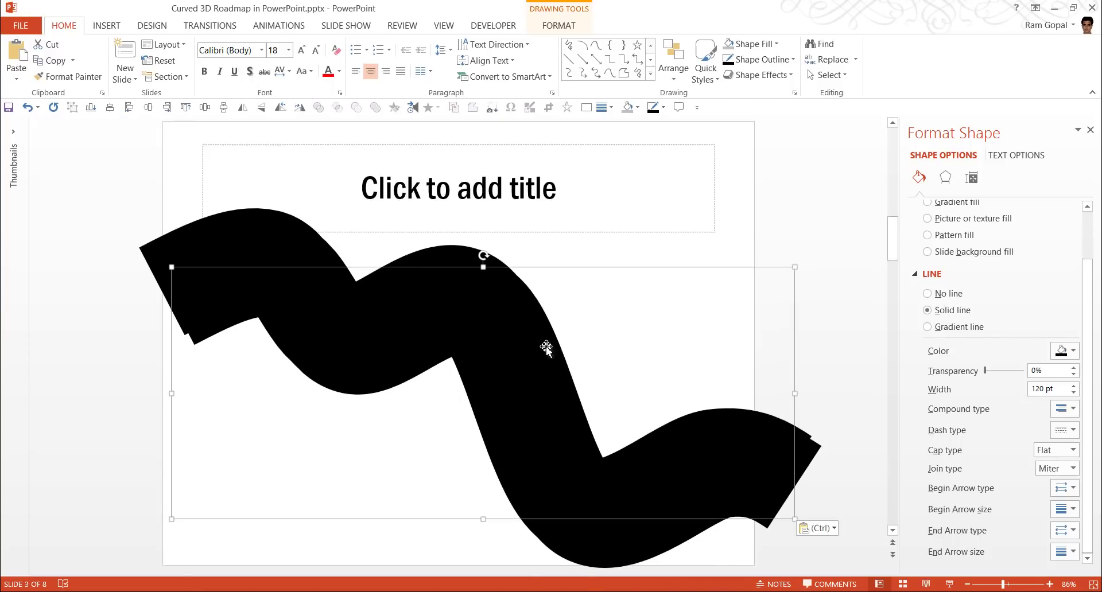
{"action": "left_click_drag", "start_coordinate": [438, 290], "coordinate": [420, 382]}
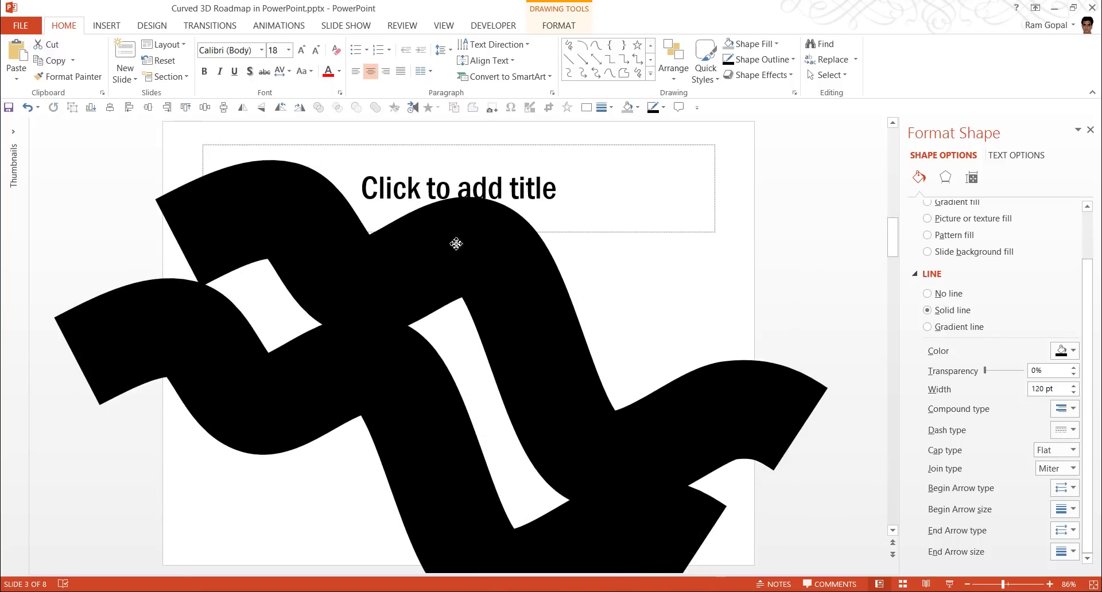
{"action": "key", "text": "ctrl+z"}
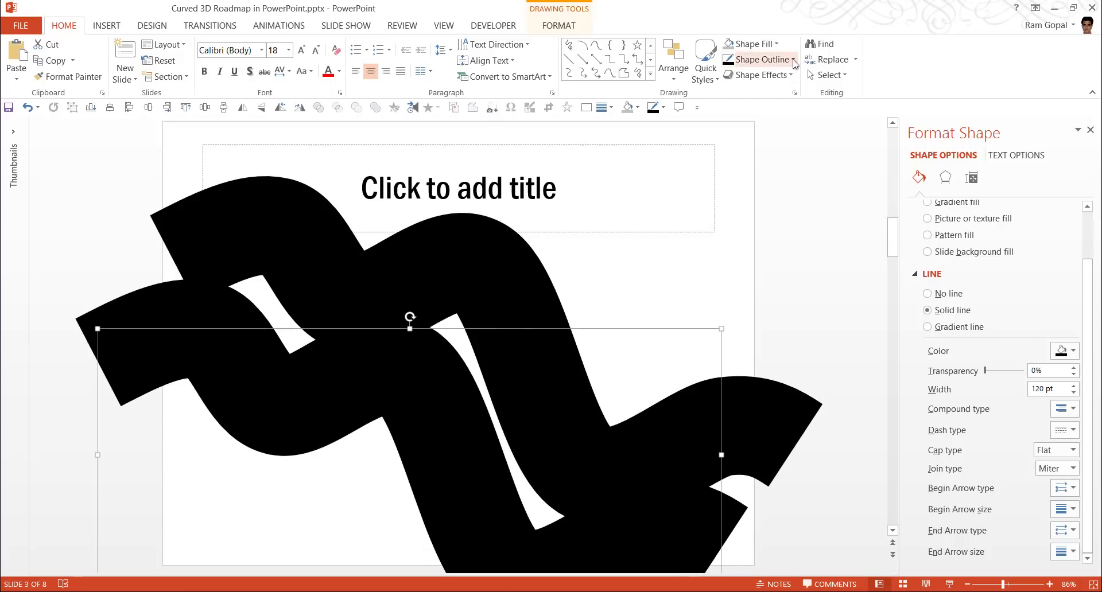
Give the duplicate curve a 6 pt line width and a white outline
{"action": "left_click_drag", "start_coordinate": [1066, 389], "coordinate": [976, 389]}
{"action": "type", "text": "6"}
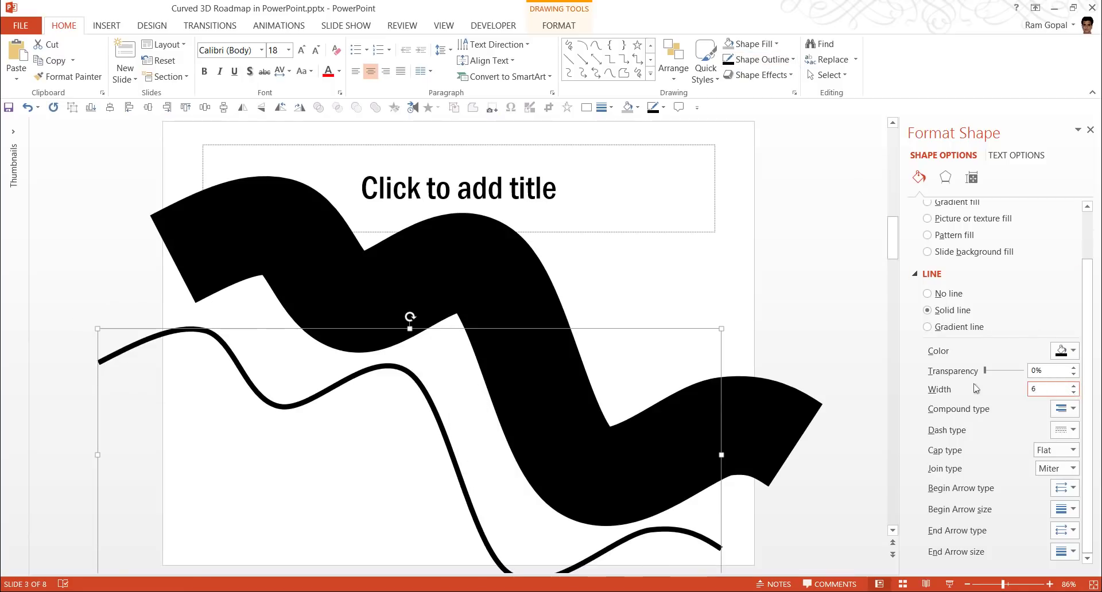
{"action": "left_click", "coordinate": [762, 60]}
{"action": "left_click", "coordinate": [732, 94]}
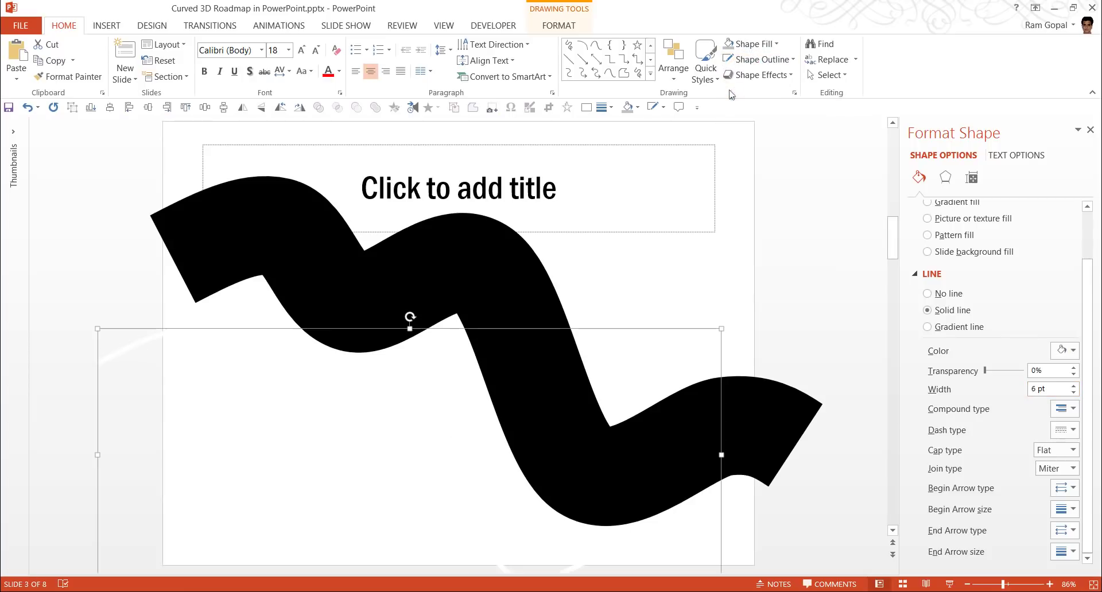
Move the white line onto the black band and align both curves by top and left edges
{"action": "mouse_move", "coordinate": [637, 333]}
{"action": "left_mouse_down"}
{"action": "mouse_move", "coordinate": [632, 210]}
{"action": "mouse_move", "coordinate": [700, 210]}
{"action": "left_mouse_up"}
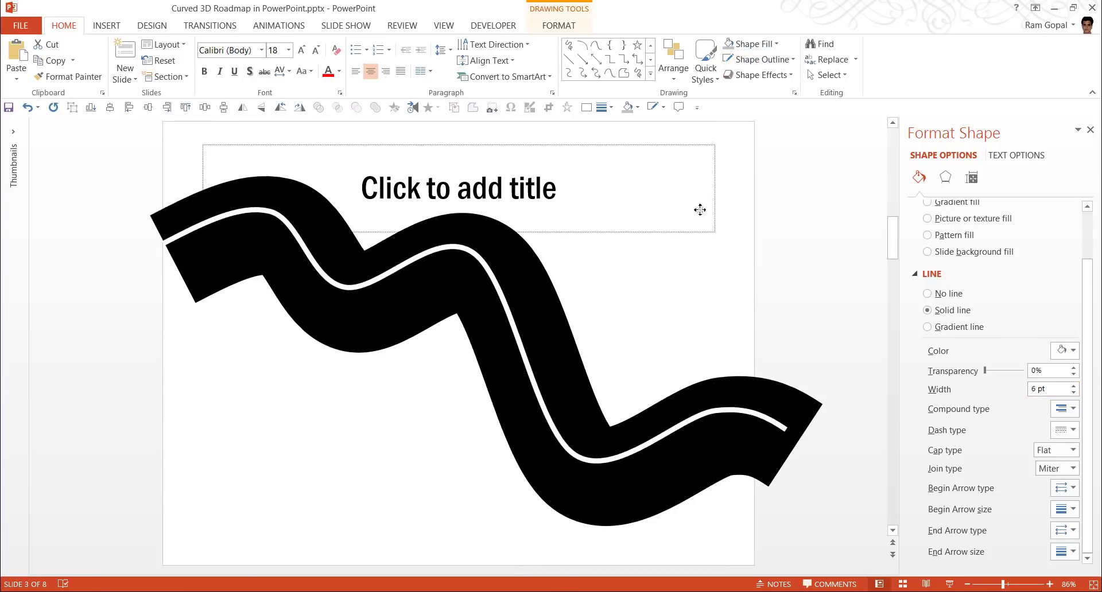
{"action": "left_click", "coordinate": [545, 289], "text": "shift"}
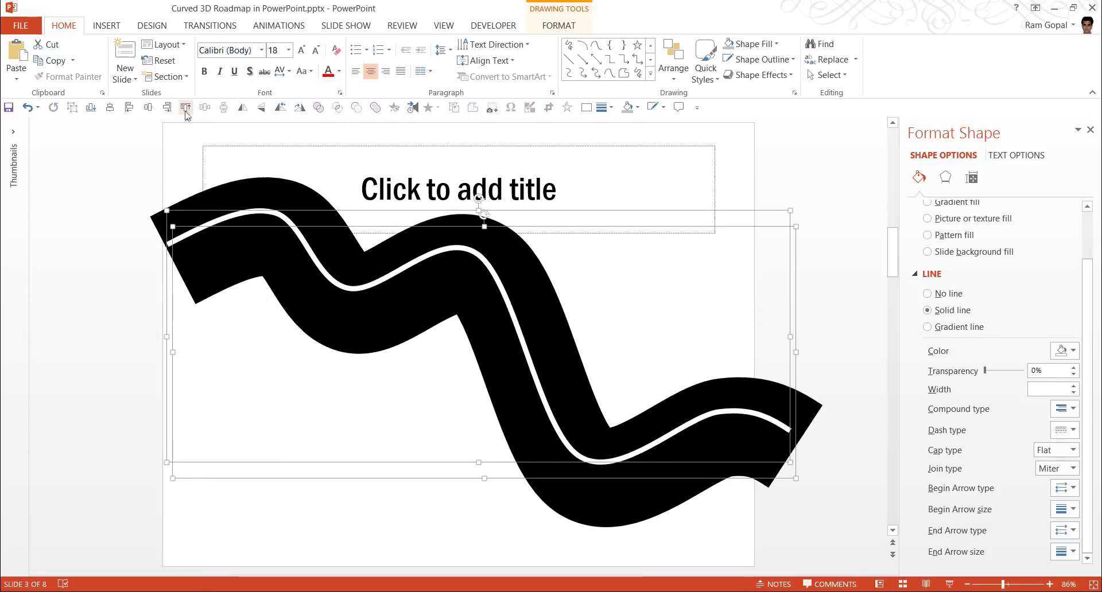
{"action": "left_click", "coordinate": [673, 68]}
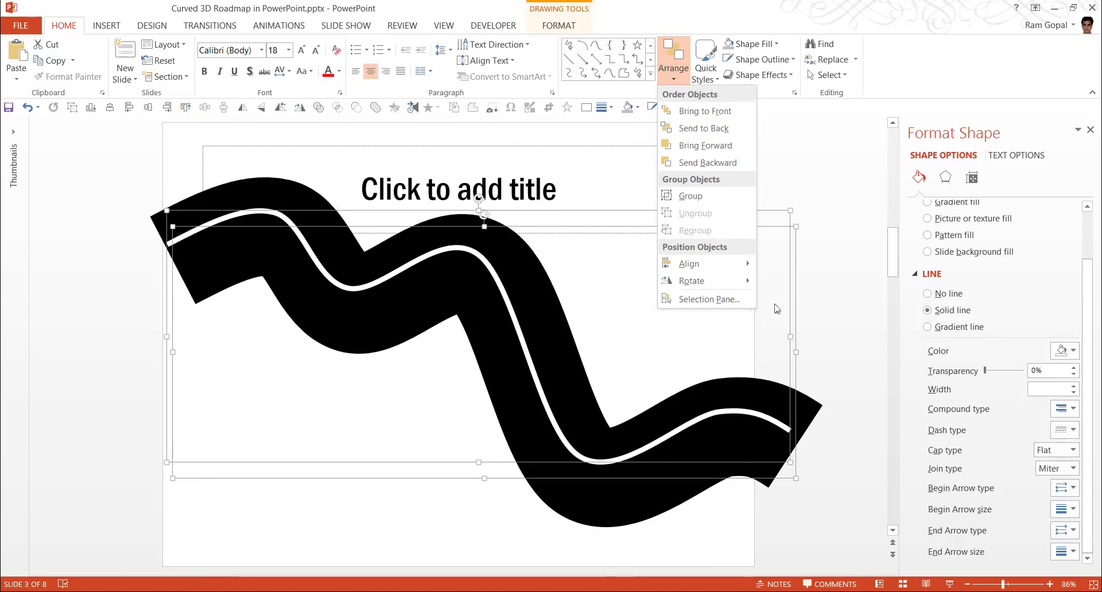
{"action": "mouse_move", "coordinate": [693, 264]}
{"action": "left_click", "coordinate": [806, 319]}
{"action": "left_click", "coordinate": [674, 64]}
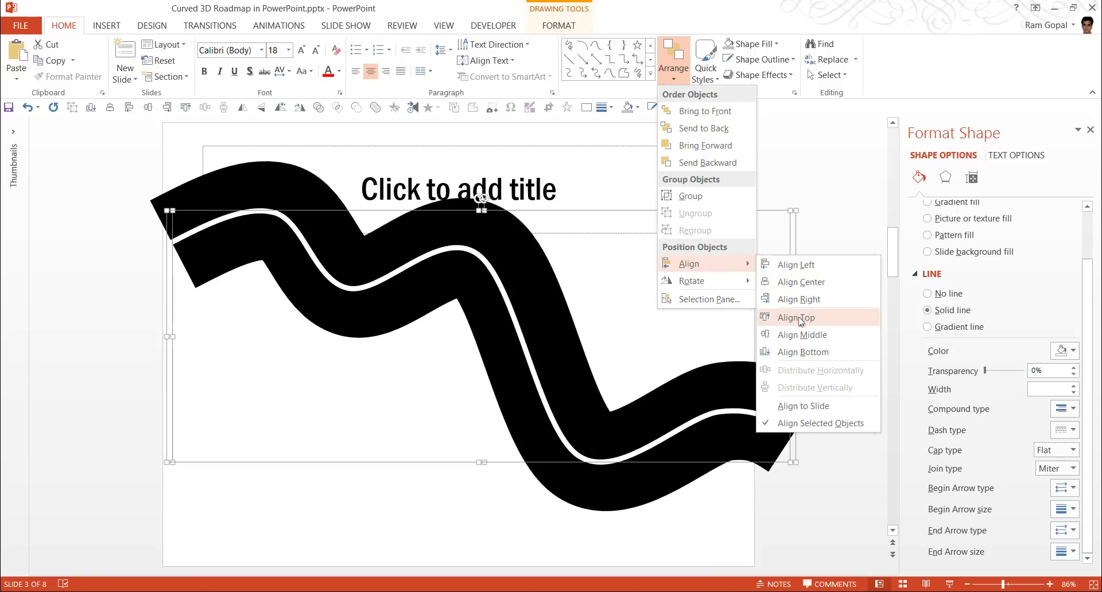
{"action": "left_click", "coordinate": [796, 264]}
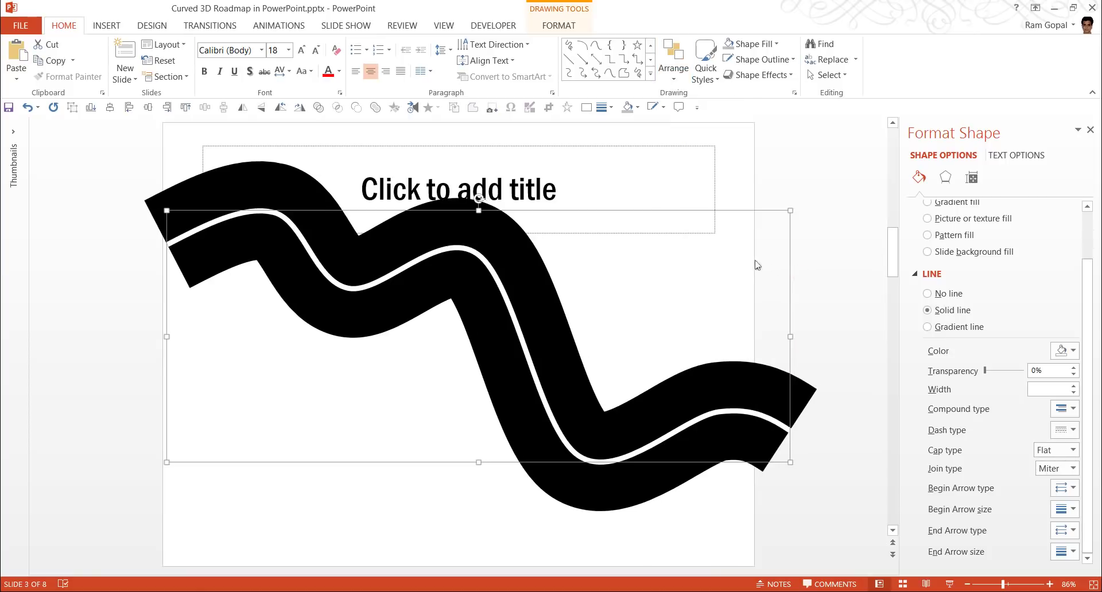
{"action": "left_click", "coordinate": [838, 241]}
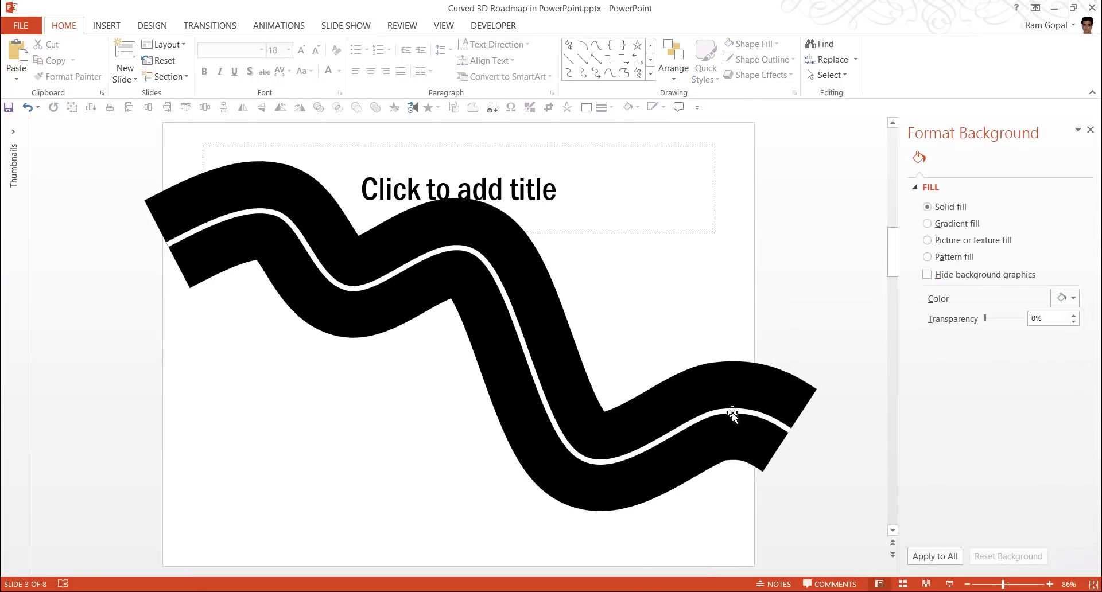
Increase the white centre line's width to 8.5 pt
{"action": "left_click", "coordinate": [731, 412]}
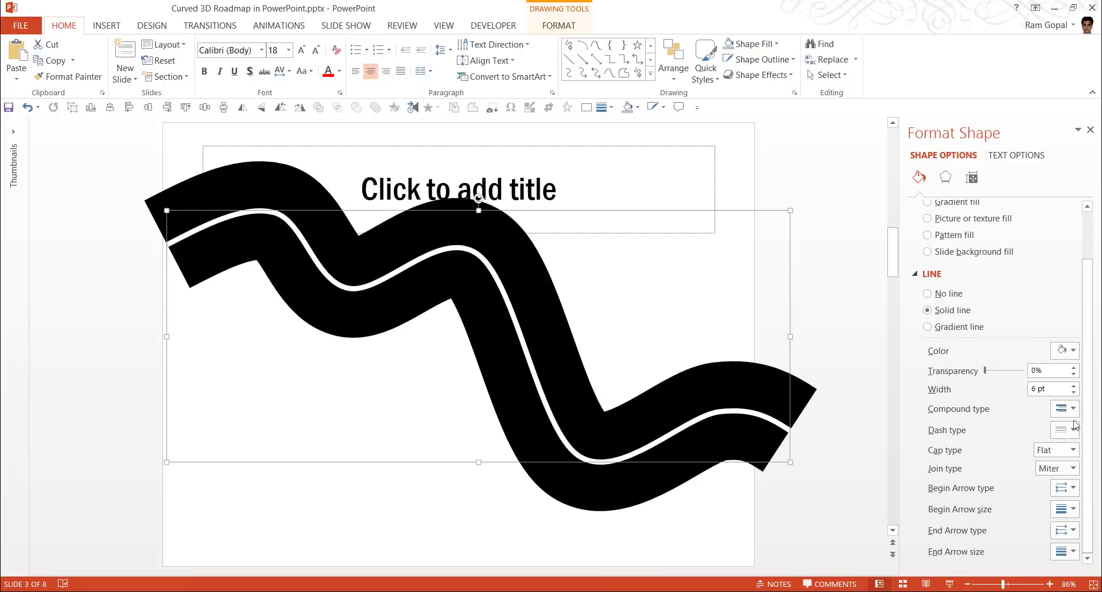
{"action": "left_click", "coordinate": [1073, 385]}
{"action": "left_click", "coordinate": [1073, 385]}
{"action": "left_click", "coordinate": [1073, 385]}
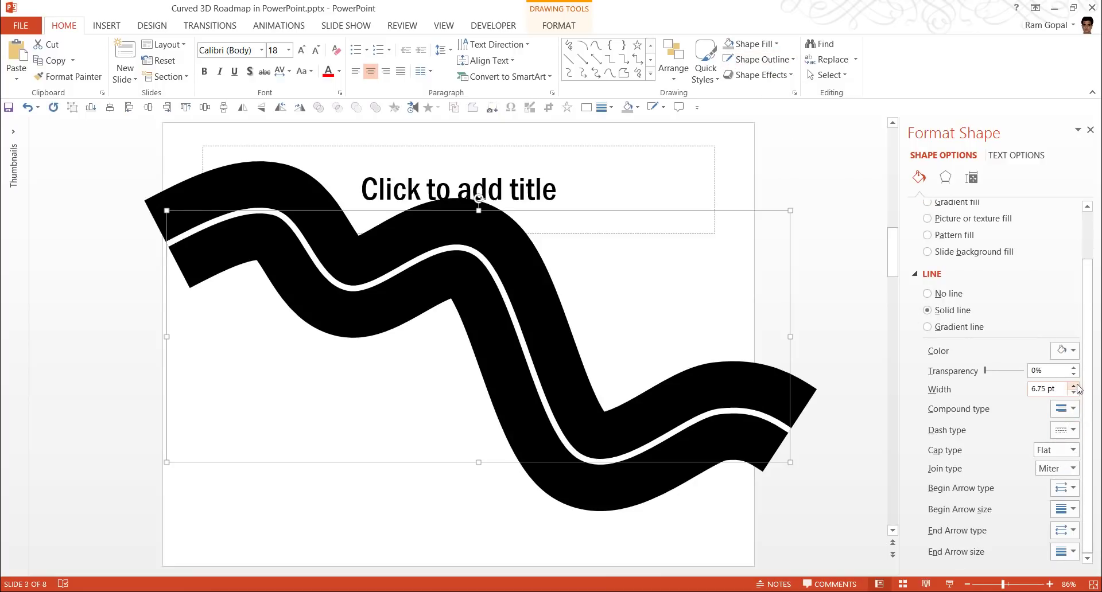
{"action": "left_click", "coordinate": [1073, 385]}
{"action": "left_click", "coordinate": [1073, 385]}
{"action": "left_click", "coordinate": [1073, 385]}
{"action": "left_click", "coordinate": [1073, 385]}
{"action": "left_click", "coordinate": [1073, 386]}
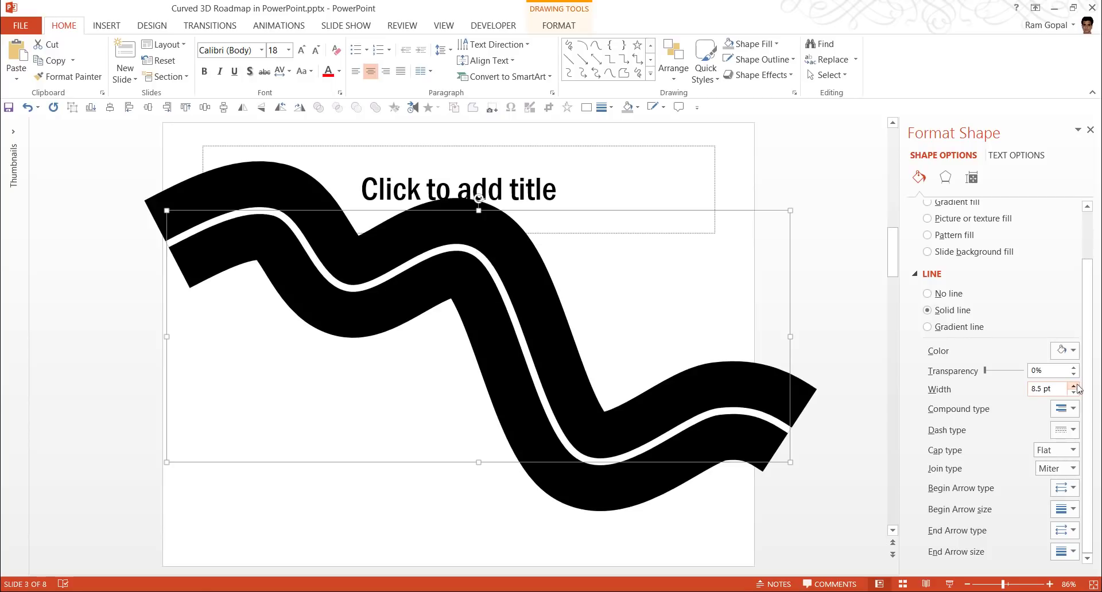
Change the centre line's outline to the Dash style
{"action": "left_click", "coordinate": [757, 59]}
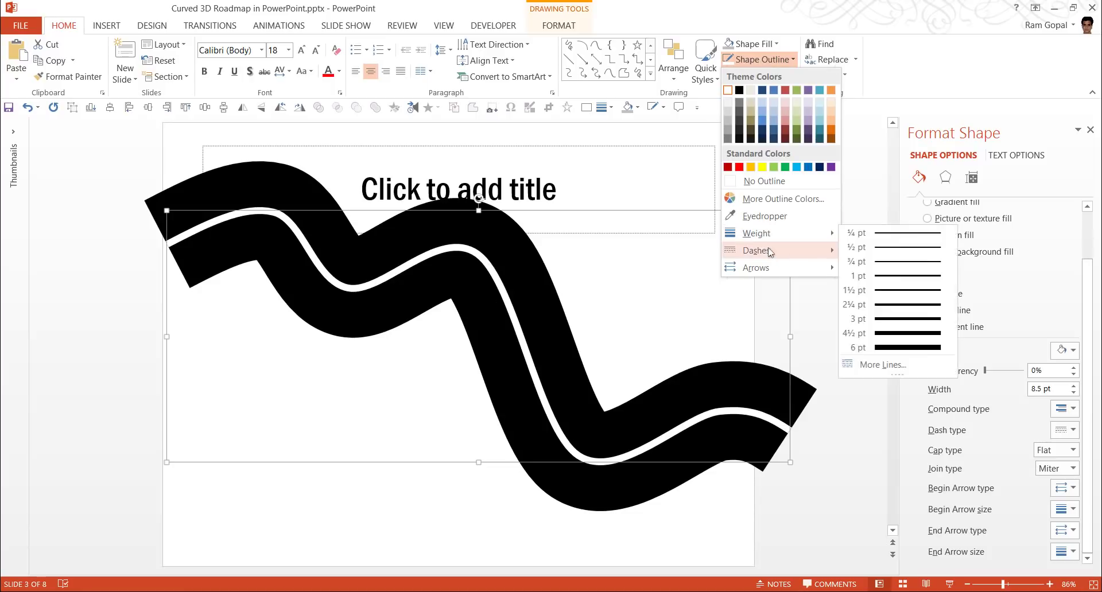
{"action": "mouse_move", "coordinate": [756, 250]}
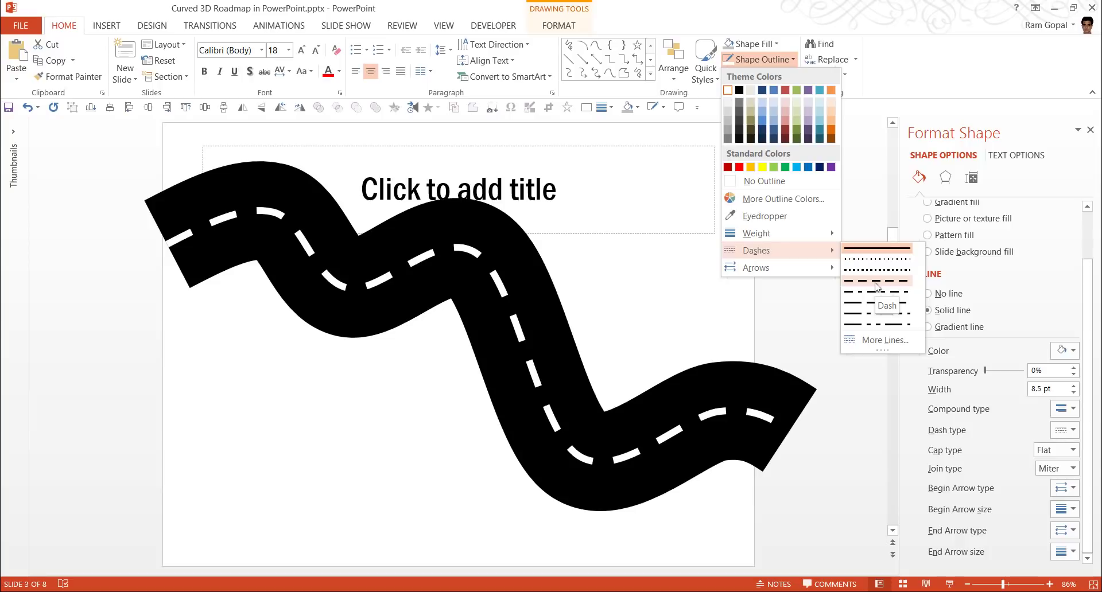
{"action": "left_click", "coordinate": [876, 287]}
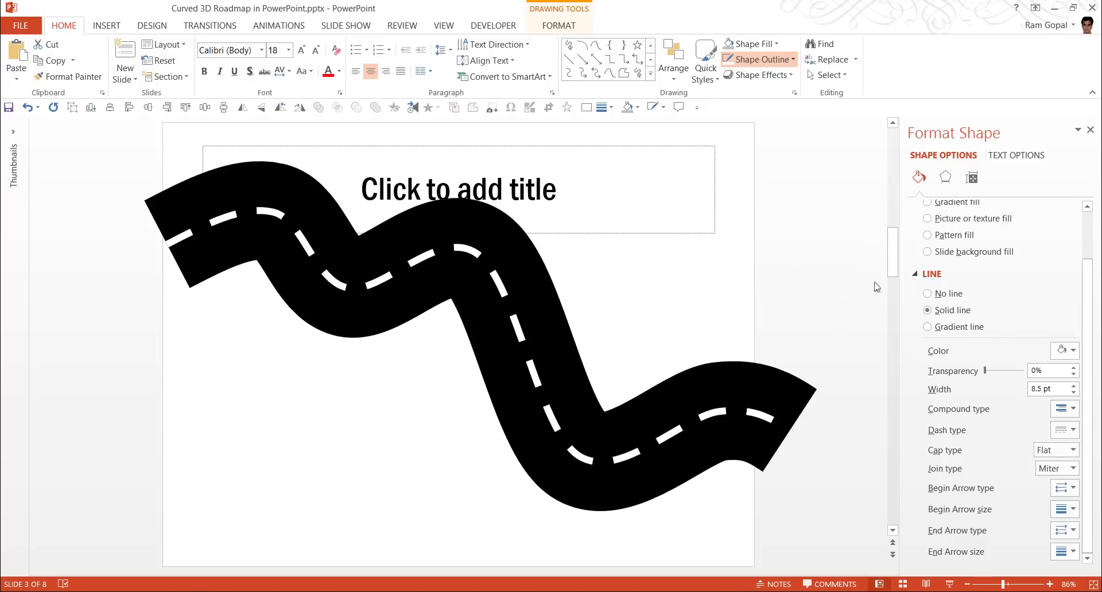
{"action": "left_click", "coordinate": [850, 293]}
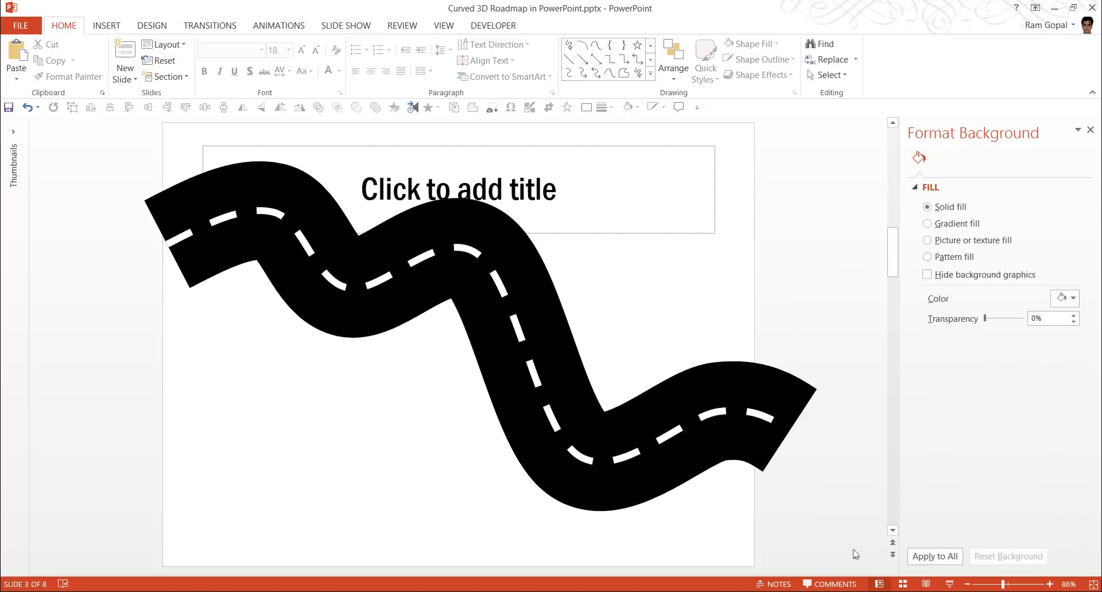
Group the road and centre line, leaving out the title, and move the group lower
{"action": "left_click_drag", "start_coordinate": [855, 554], "coordinate": [74, 116]}
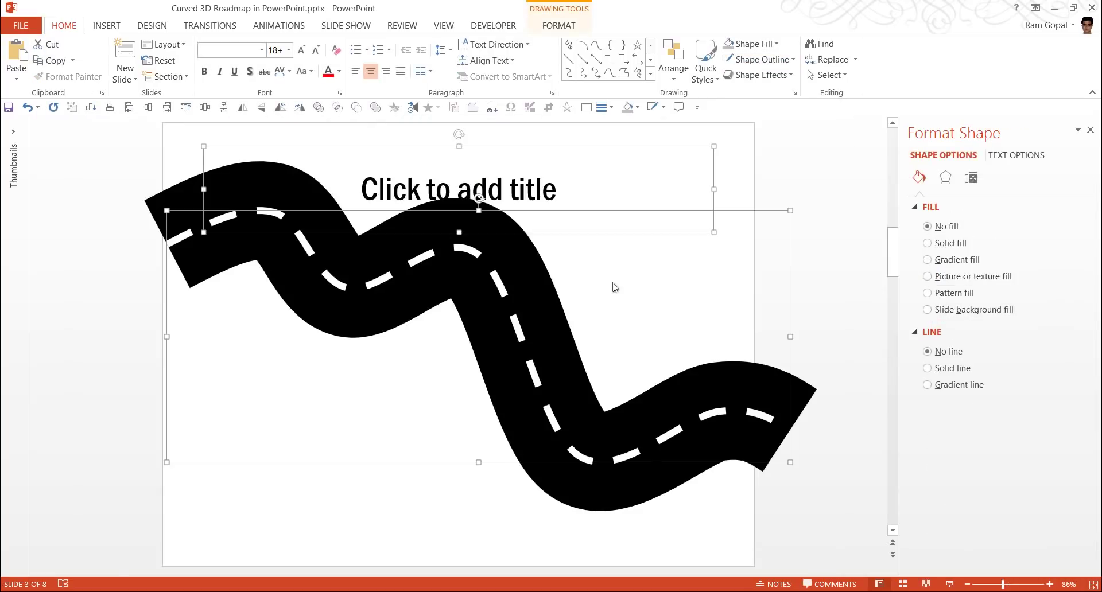
{"action": "left_click", "coordinate": [628, 147], "text": "shift"}
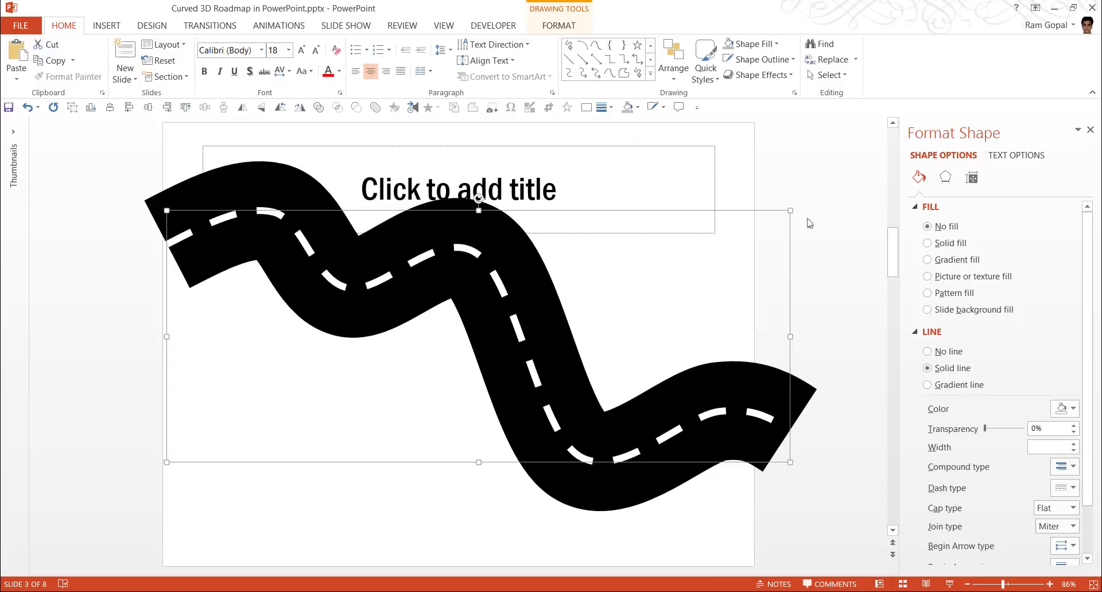
{"action": "key", "text": "ctrl+g"}
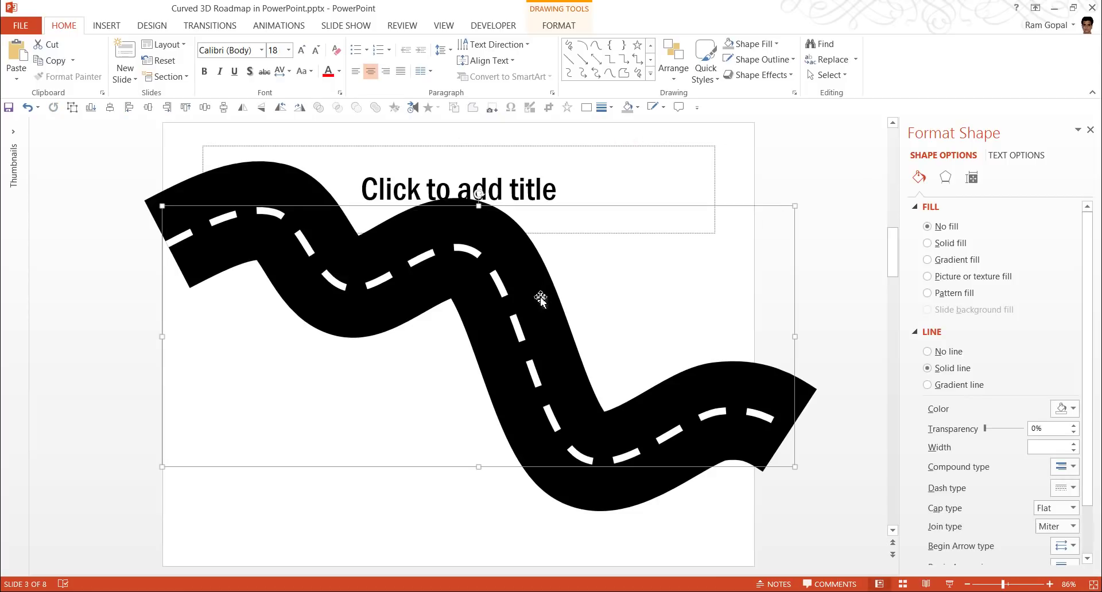
{"action": "left_click_drag", "start_coordinate": [540, 297], "coordinate": [513, 350]}
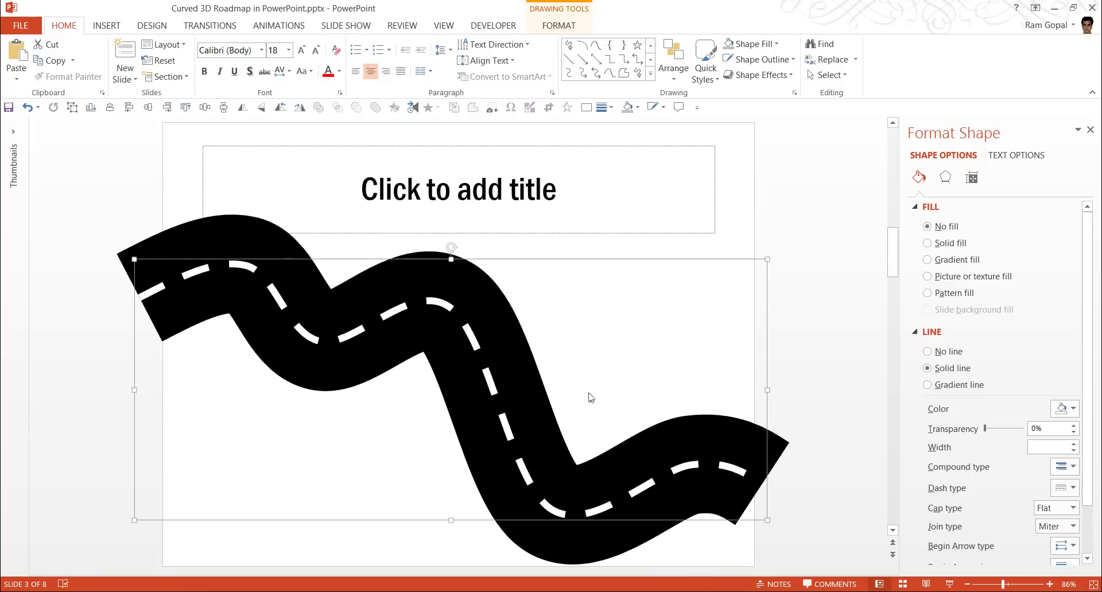
Apply the Perspective Relaxed 3-D rotation preset and set Y Rotation to 299.6°
{"action": "left_click", "coordinate": [945, 179]}
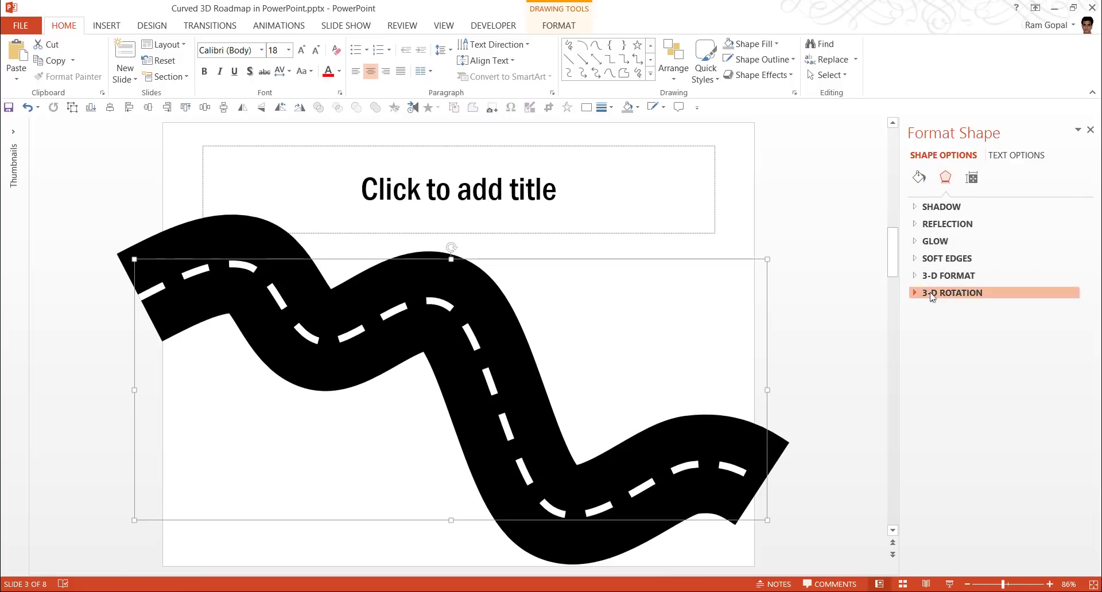
{"action": "left_click", "coordinate": [930, 294]}
{"action": "left_click", "coordinate": [1059, 318]}
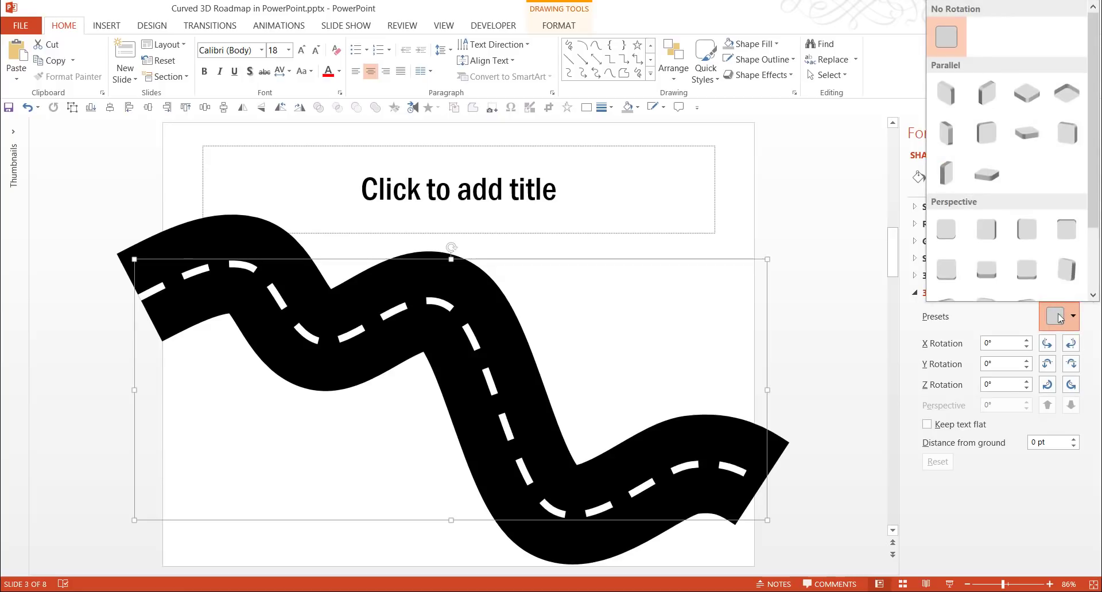
{"action": "left_click", "coordinate": [1026, 269]}
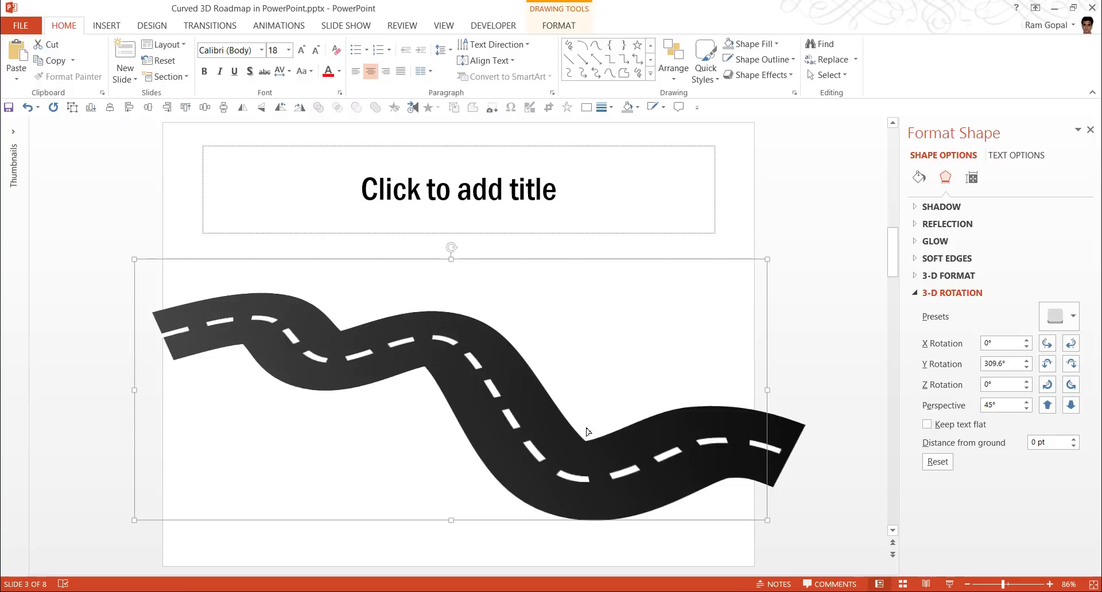
{"action": "left_click", "coordinate": [1071, 365]}
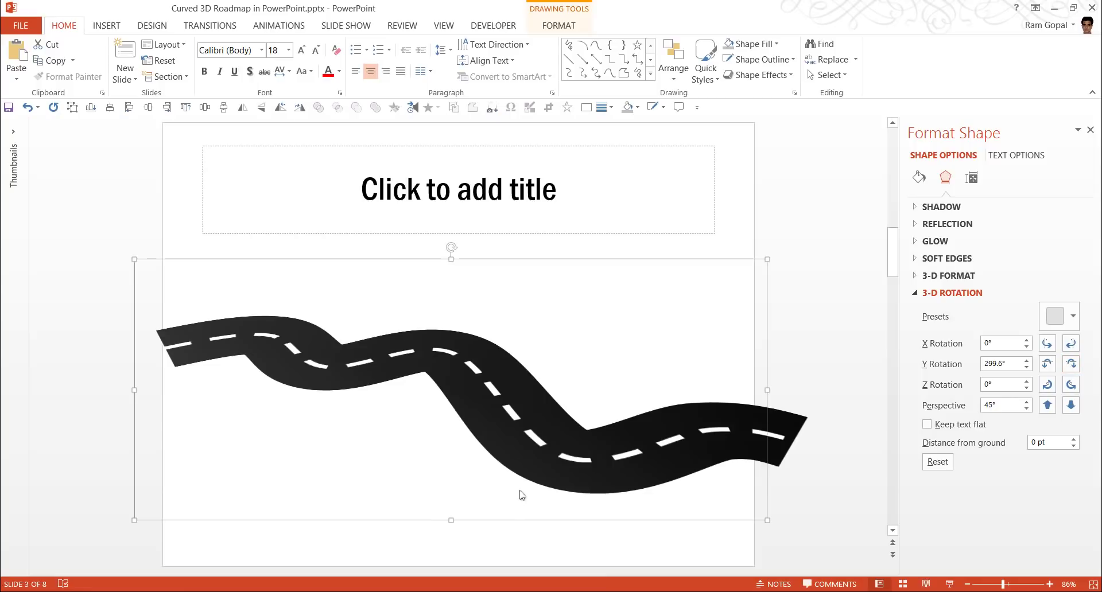
Enlarge the tilted road beyond the slide and move it up and left
{"action": "left_click", "coordinate": [967, 584]}
{"action": "left_click", "coordinate": [967, 585]}
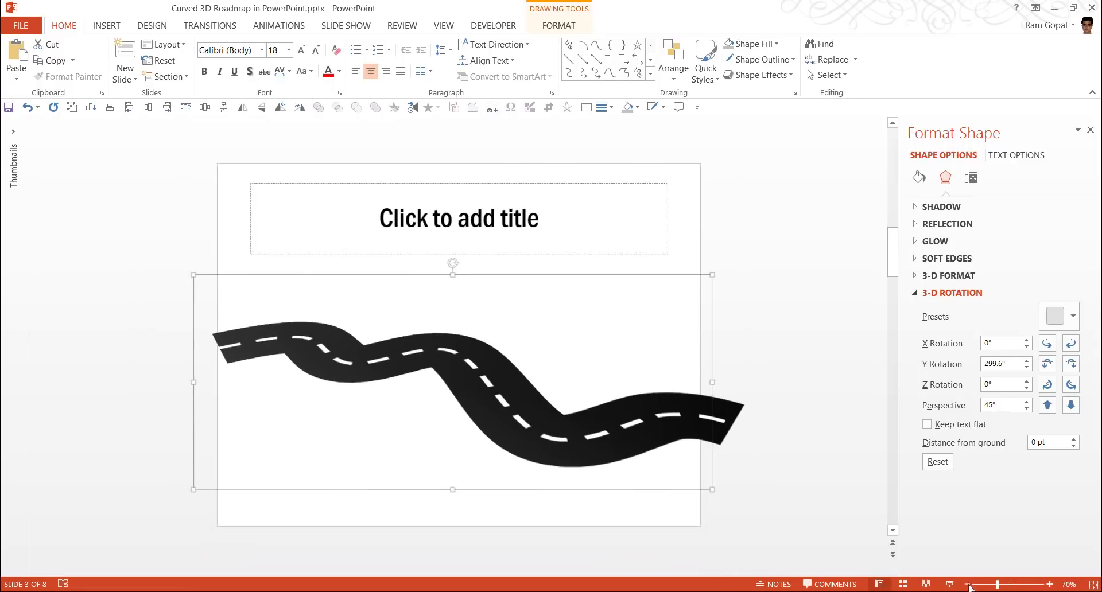
{"action": "left_click", "coordinate": [967, 584]}
{"action": "left_click", "coordinate": [967, 584]}
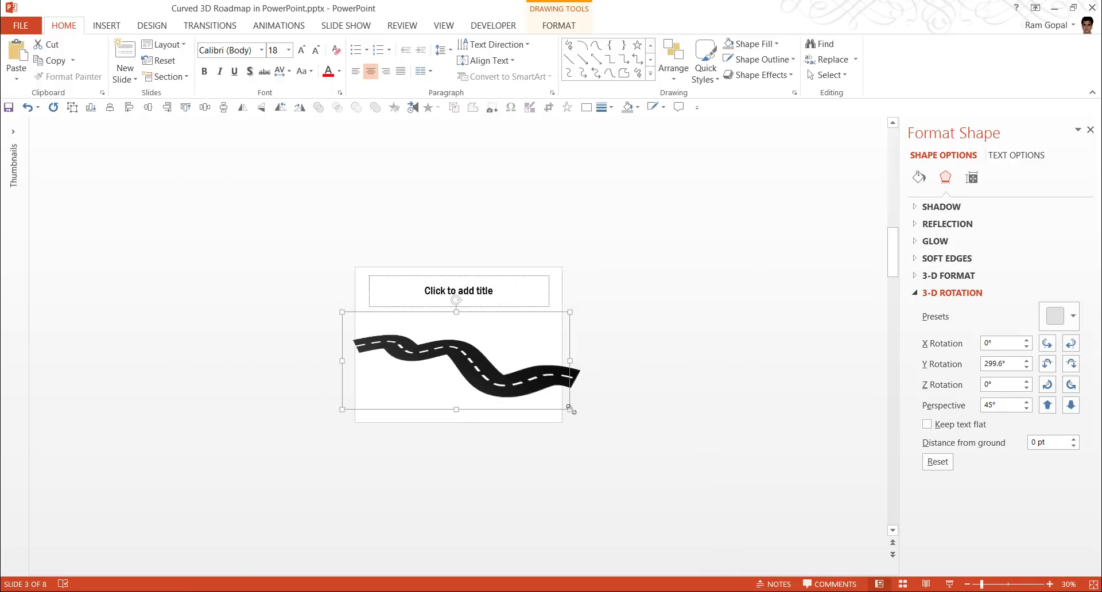
{"action": "mouse_move", "coordinate": [570, 410]}
{"action": "left_mouse_down"}
{"action": "mouse_move", "coordinate": [732, 484]}
{"action": "mouse_move", "coordinate": [737, 477]}
{"action": "left_mouse_up"}
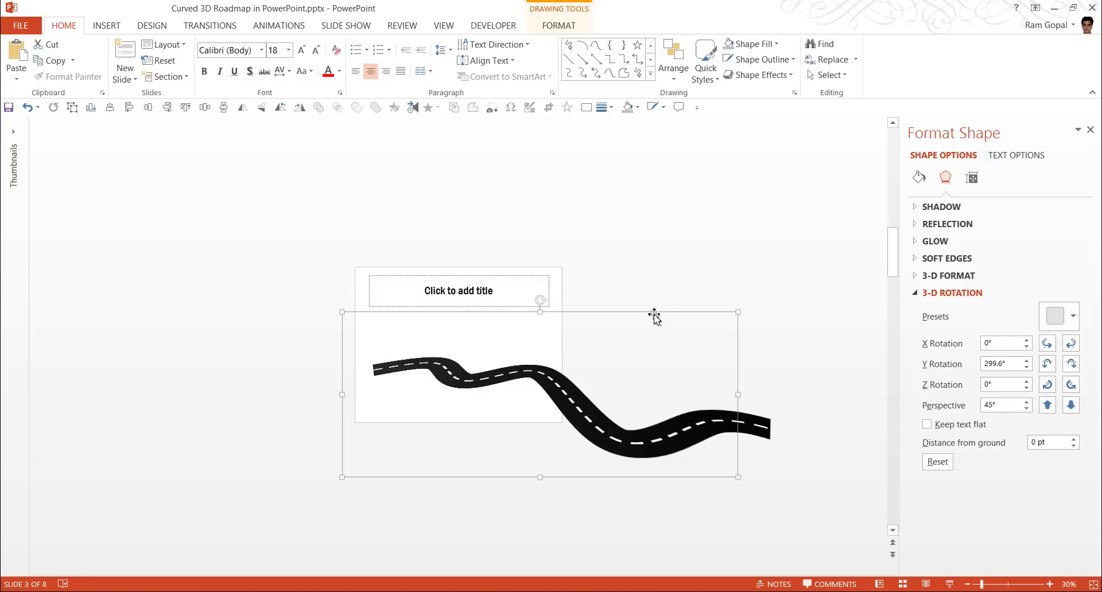
{"action": "mouse_move", "coordinate": [649, 313]}
{"action": "left_mouse_down"}
{"action": "mouse_move", "coordinate": [537, 255]}
{"action": "mouse_move", "coordinate": [536, 269]}
{"action": "left_mouse_up"}
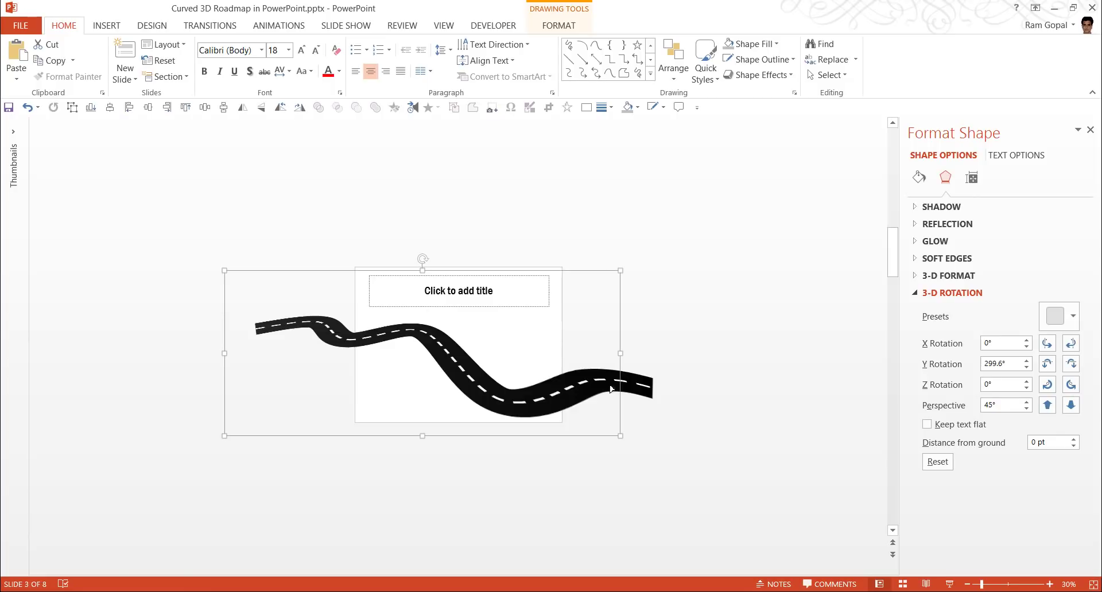
Cut the road and paste it back onto the slide as a picture
{"action": "right_click", "coordinate": [610, 390]}
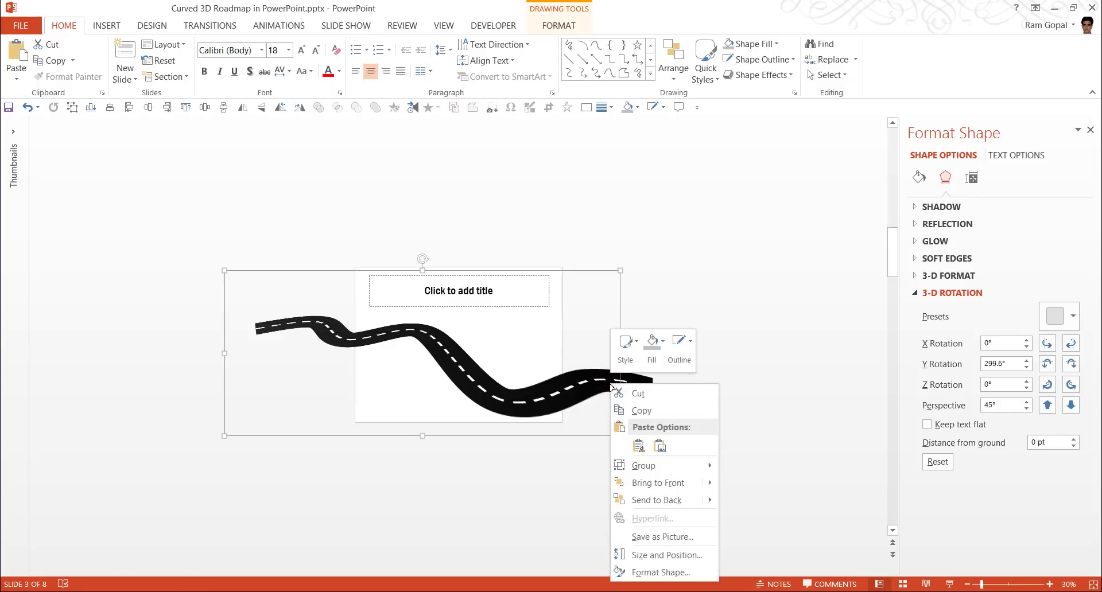
{"action": "left_click", "coordinate": [661, 396]}
{"action": "right_click", "coordinate": [590, 321]}
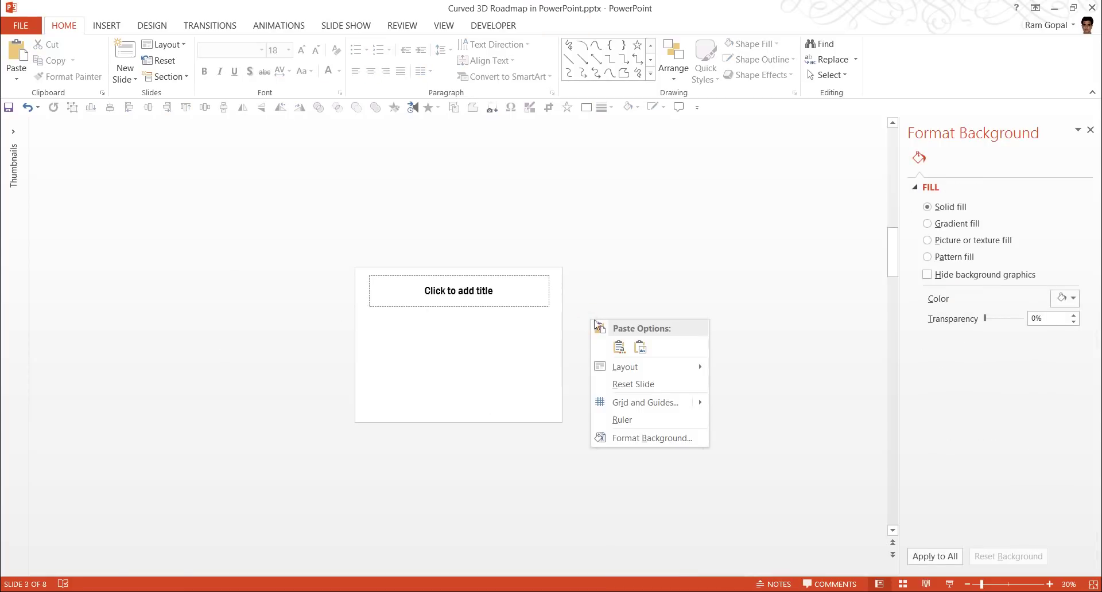
{"action": "left_click", "coordinate": [641, 348]}
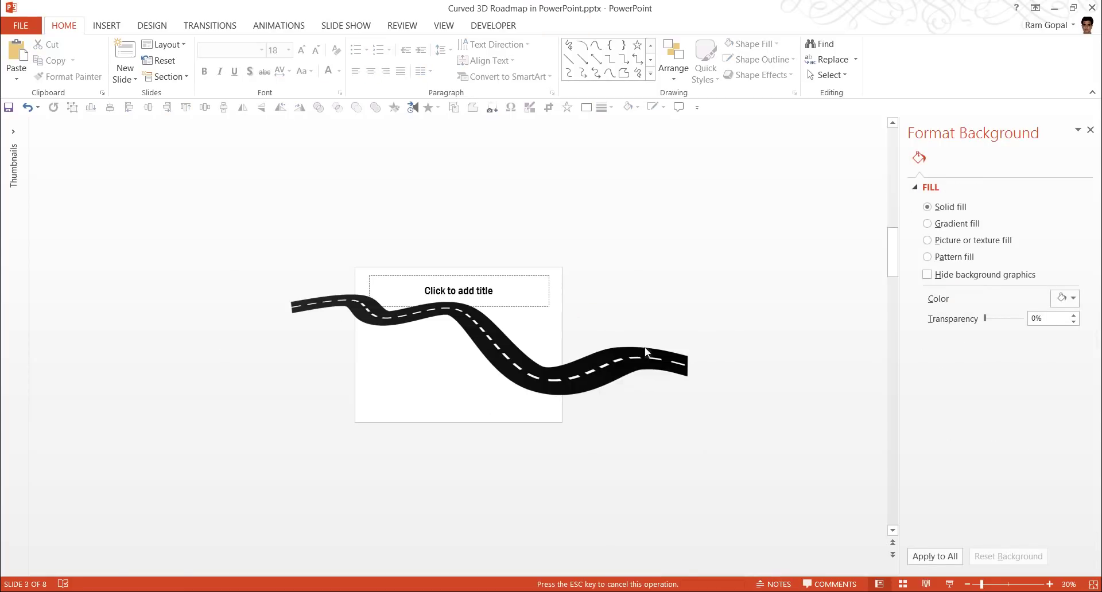
{"action": "left_click_drag", "start_coordinate": [492, 342], "coordinate": [493, 364]}
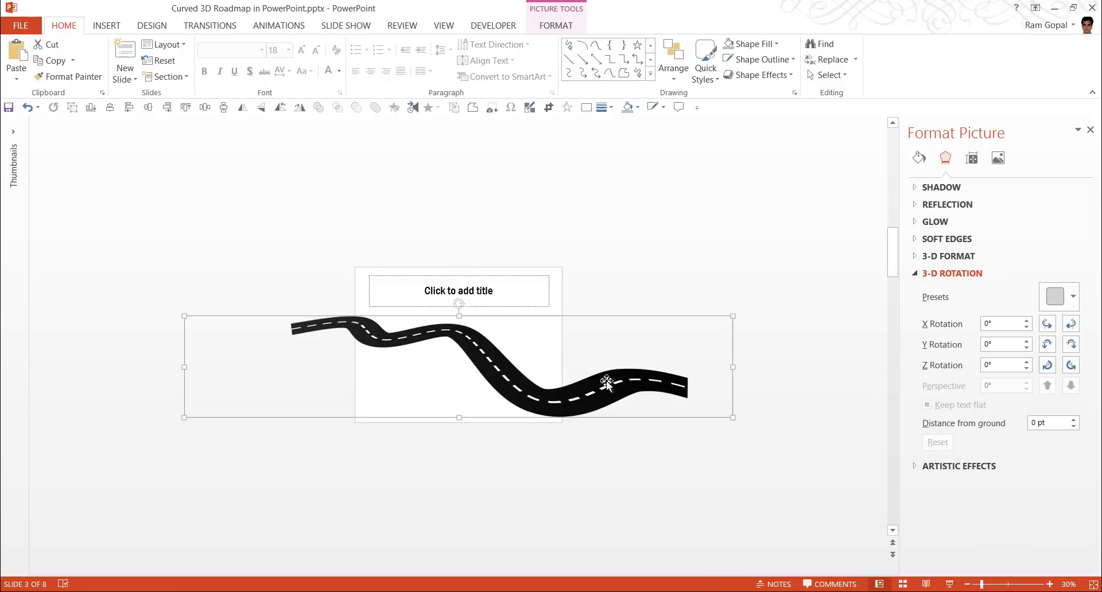
Crop the road picture's left and right ends to the slide edges, then fit the slide to the window
{"action": "left_click", "coordinate": [548, 107]}
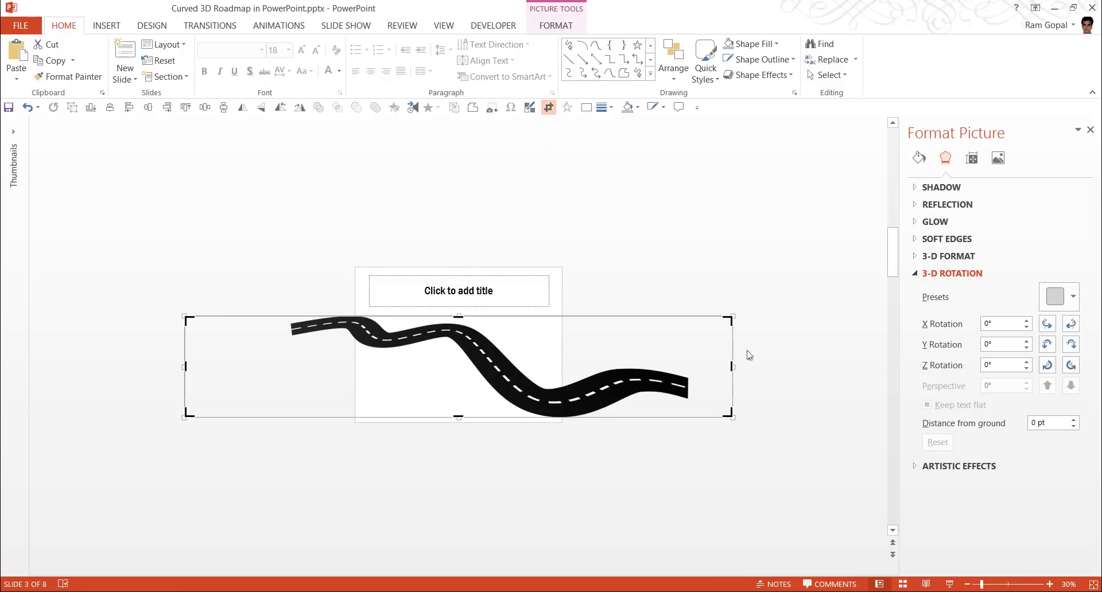
{"action": "left_click_drag", "start_coordinate": [732, 365], "coordinate": [562, 375]}
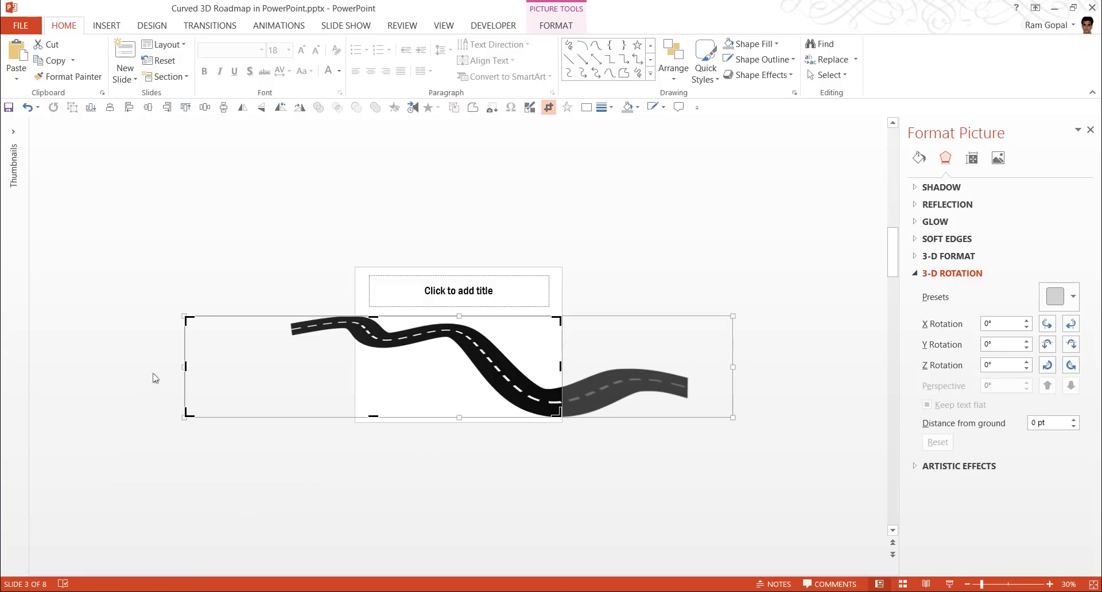
{"action": "left_click_drag", "start_coordinate": [185, 366], "coordinate": [358, 368]}
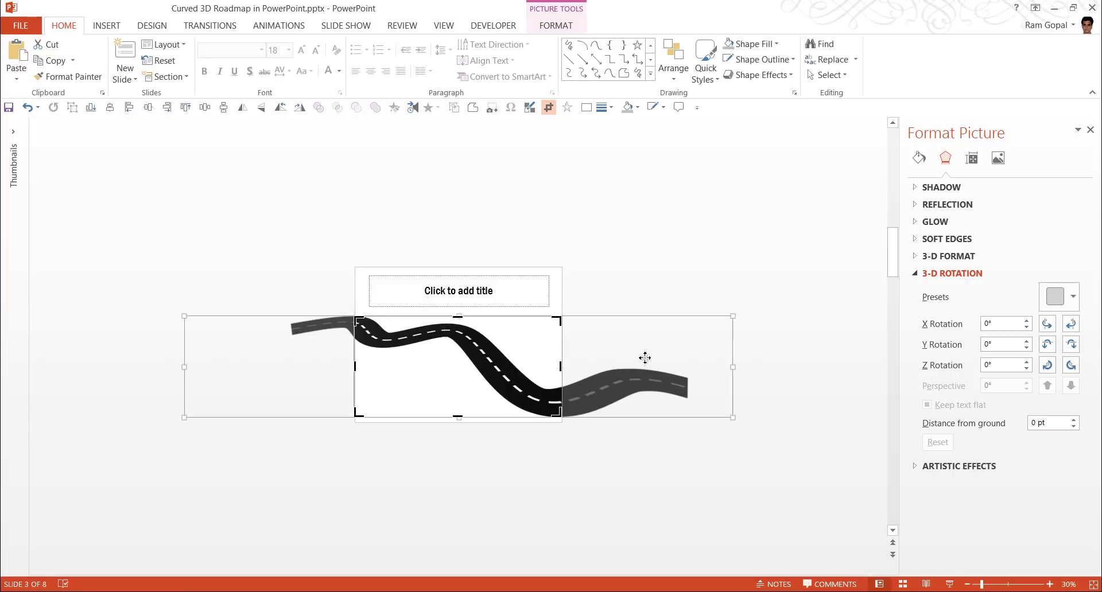
{"action": "left_click", "coordinate": [679, 276]}
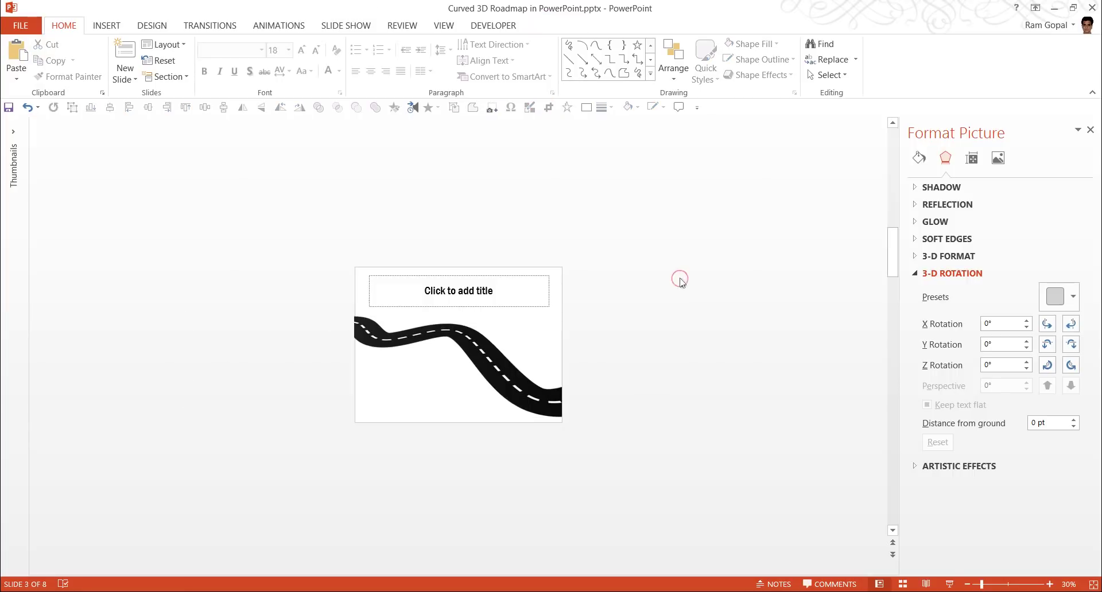
{"action": "left_click", "coordinate": [532, 400]}
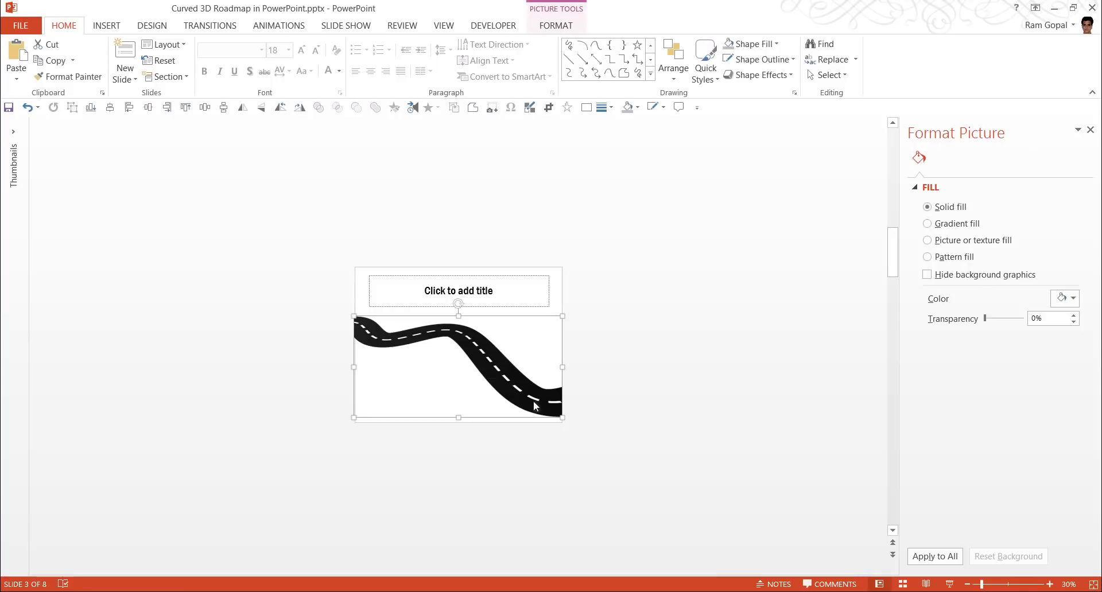
{"action": "left_click", "coordinate": [623, 366]}
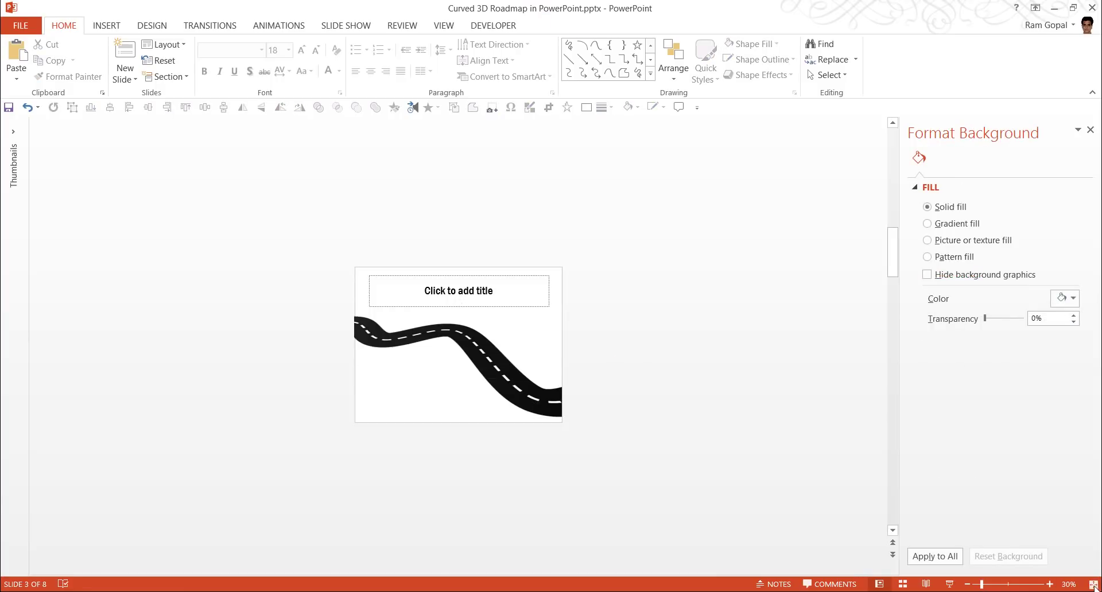
{"action": "left_click", "coordinate": [1093, 584]}
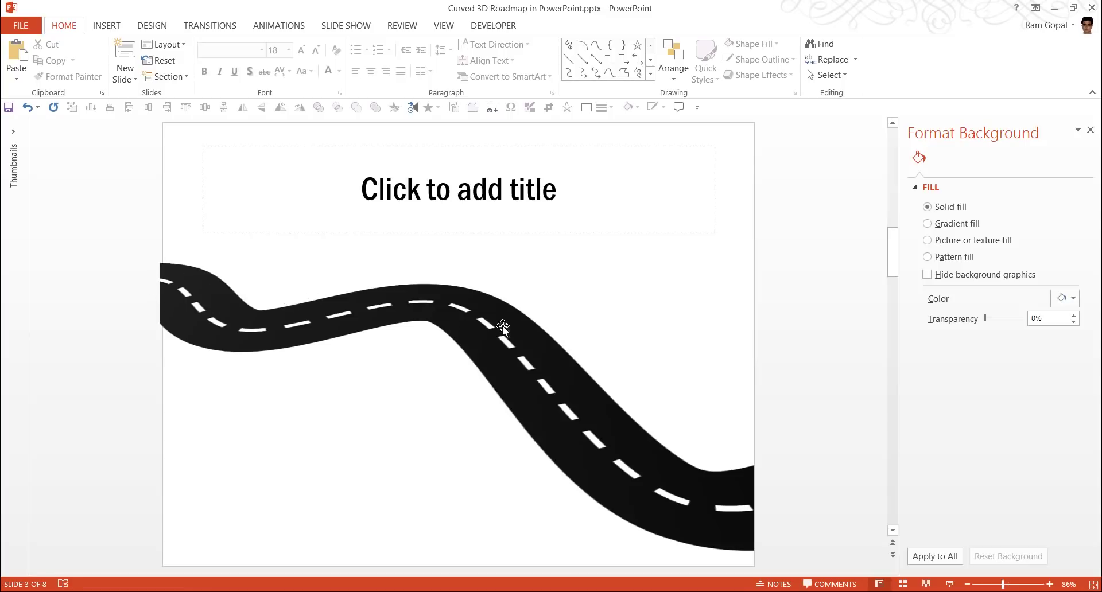
Draw a thin rectangle pole with a Punched Tape flag at its top
{"action": "left_click", "coordinate": [651, 73]}
{"action": "left_click", "coordinate": [611, 67]}
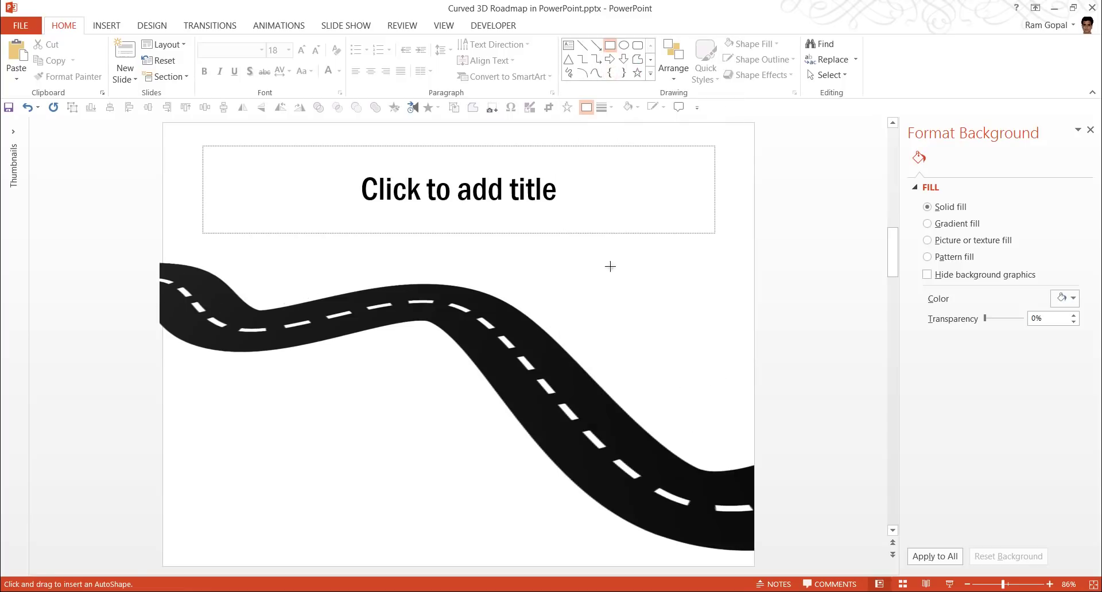
{"action": "left_click_drag", "start_coordinate": [609, 263], "coordinate": [611, 365]}
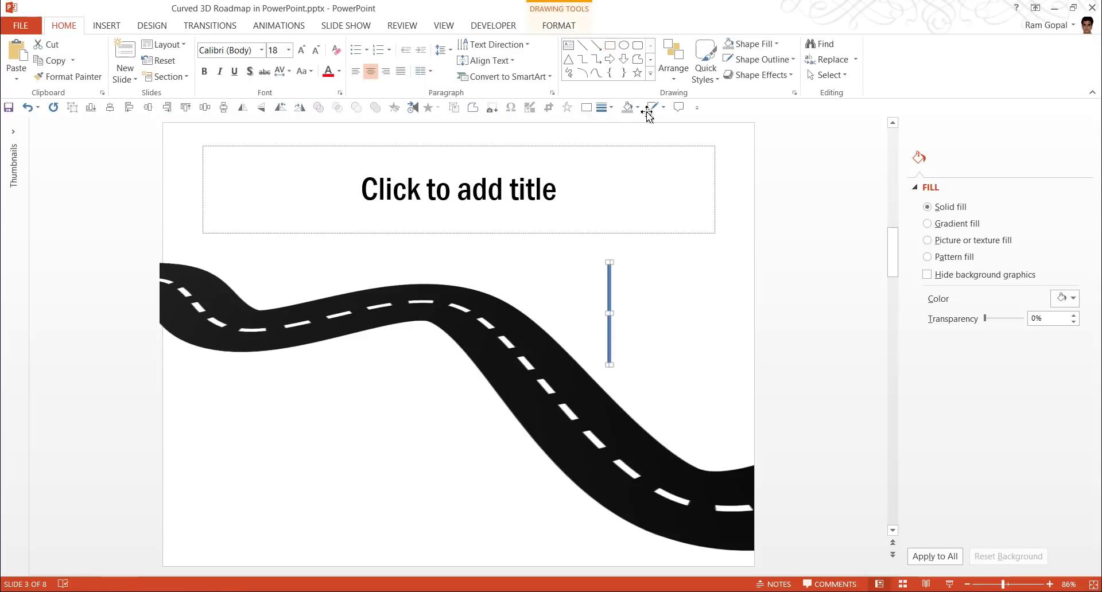
{"action": "left_click", "coordinate": [651, 74]}
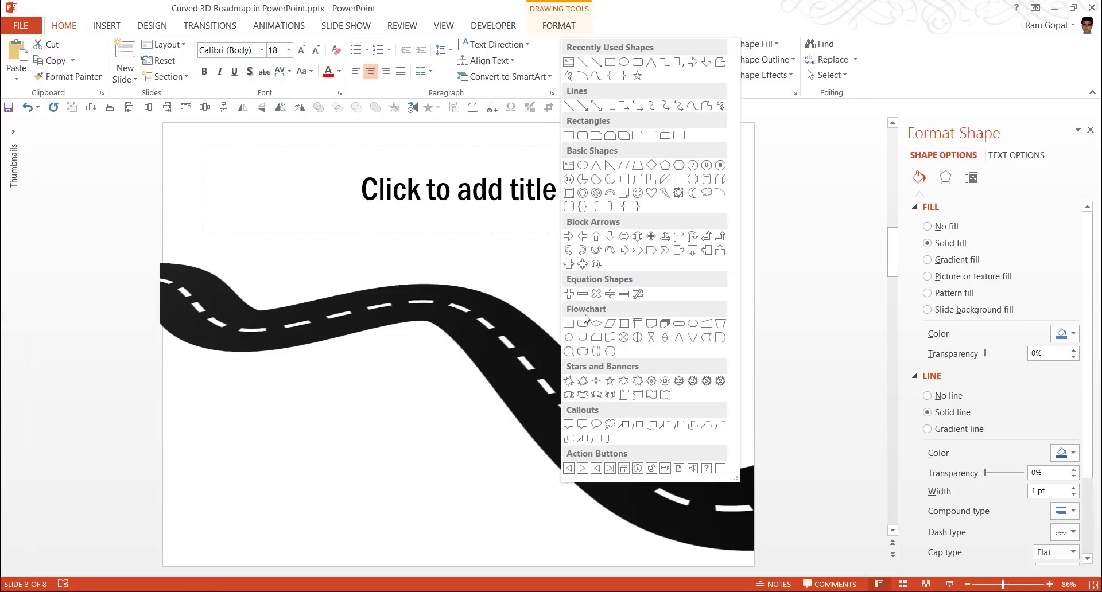
{"action": "left_click", "coordinate": [613, 343]}
{"action": "mouse_move", "coordinate": [620, 263]}
{"action": "left_mouse_down"}
{"action": "mouse_move", "coordinate": [688, 301]}
{"action": "mouse_move", "coordinate": [647, 288]}
{"action": "left_mouse_up"}
{"action": "left_click", "coordinate": [744, 347]}
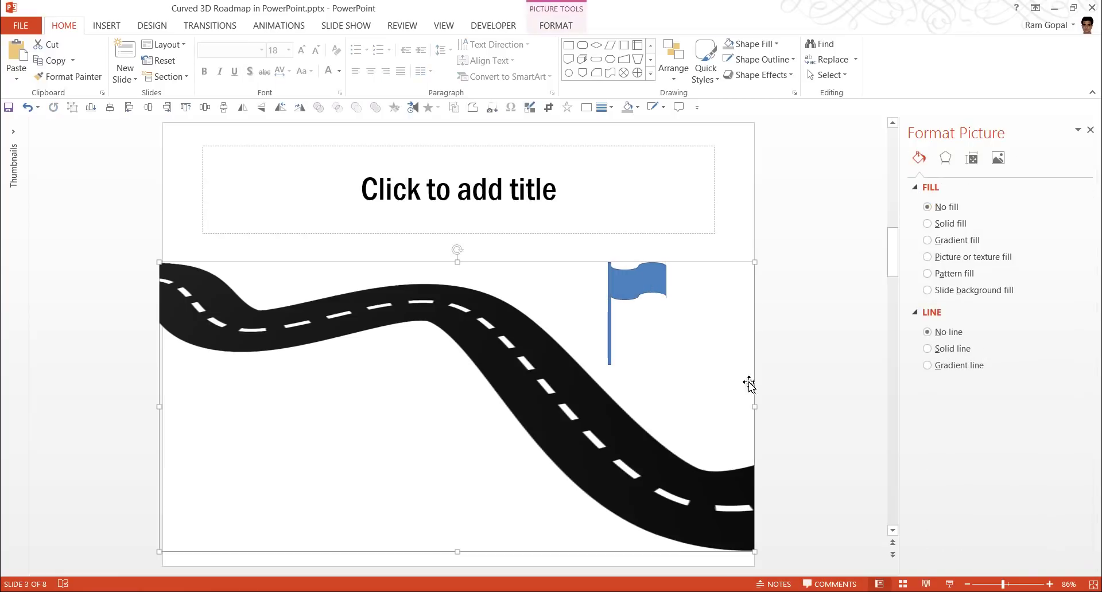
Group the flag and pole and place the marker on the road at the lower right
{"action": "left_click", "coordinate": [783, 404]}
{"action": "left_click_drag", "start_coordinate": [783, 403], "coordinate": [562, 228]}
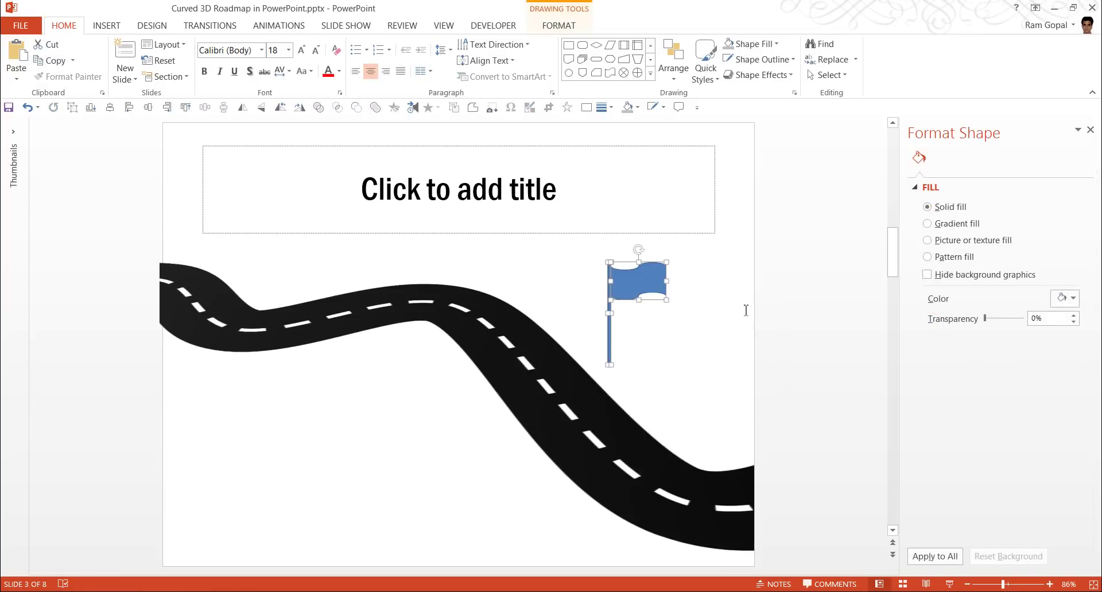
{"action": "key", "text": "ctrl+g"}
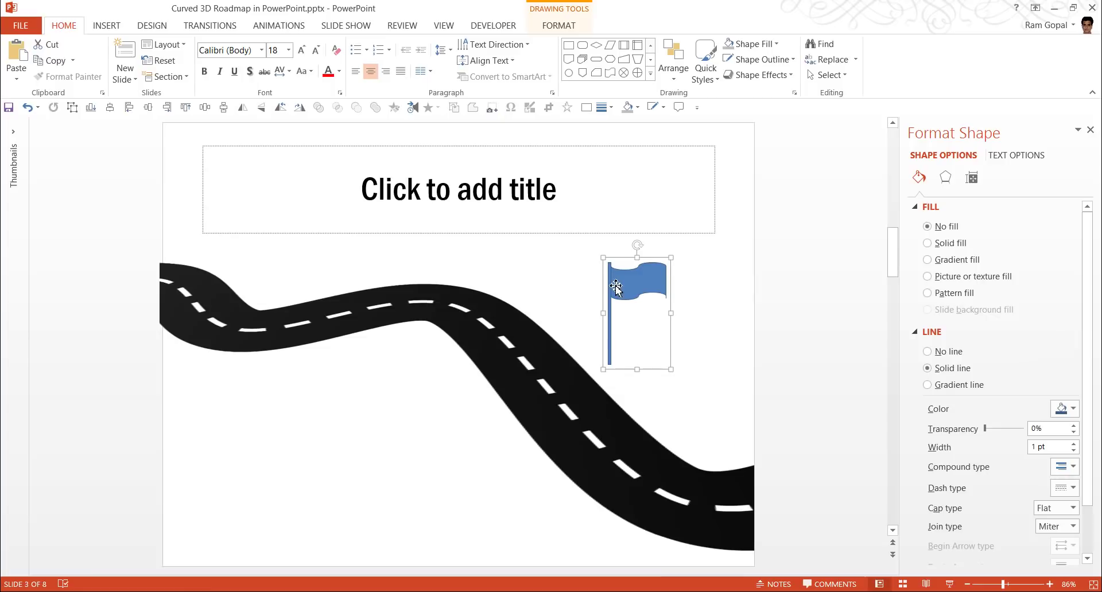
{"action": "left_click_drag", "start_coordinate": [618, 285], "coordinate": [677, 419]}
{"action": "left_click", "coordinate": [787, 408]}
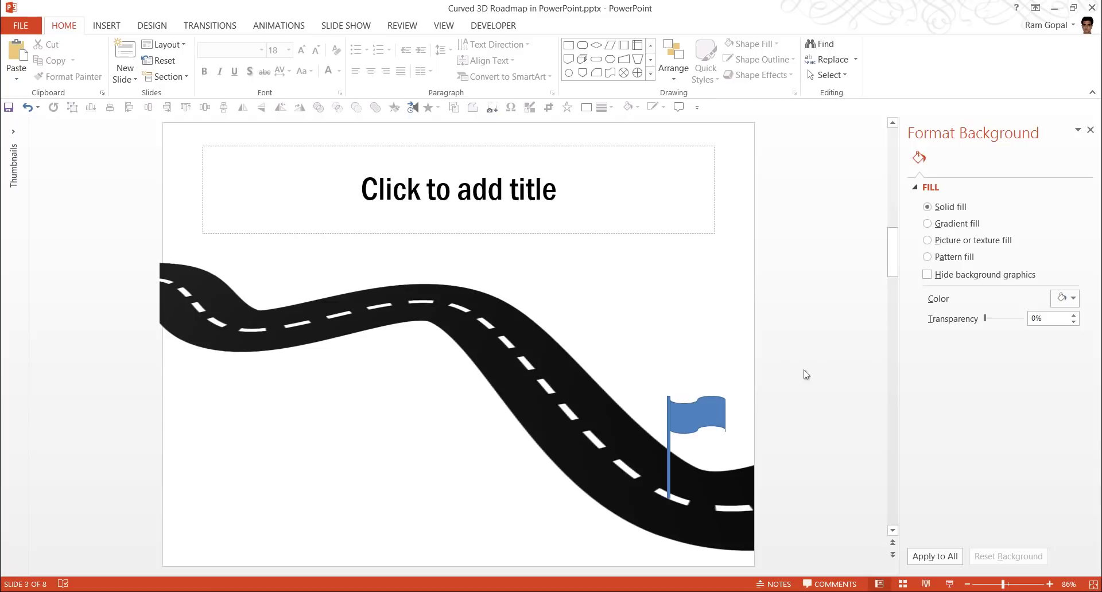
Scroll up to preview slide 2, then scroll back down past the road slide
{"action": "scroll", "coordinate": [805, 374], "scroll_direction": "up", "scroll_amount": 1}
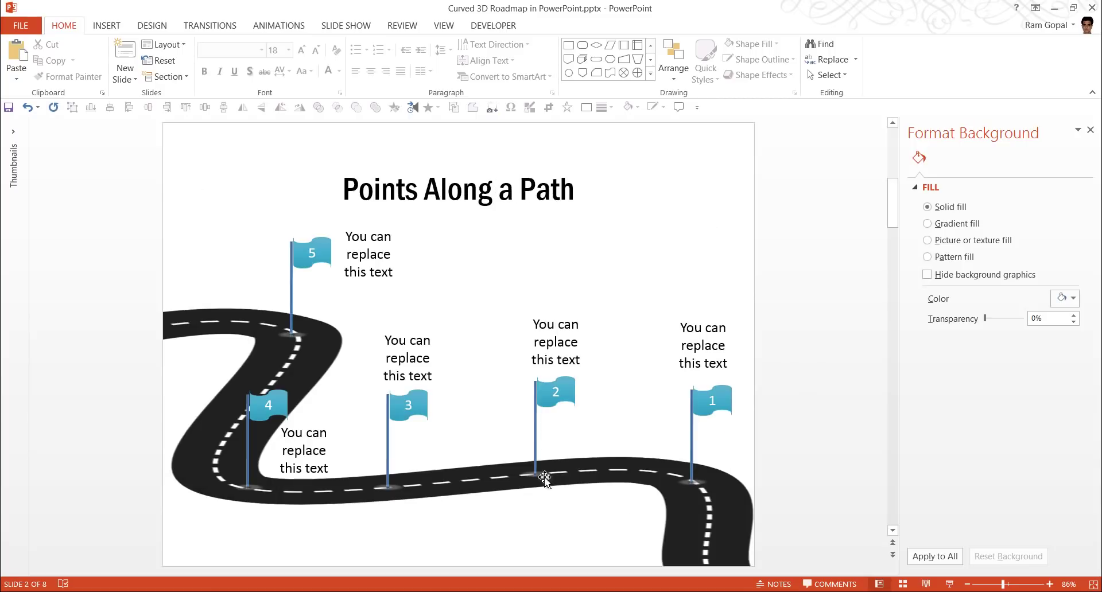
{"action": "scroll", "coordinate": [790, 359], "scroll_direction": "down", "scroll_amount": 1}
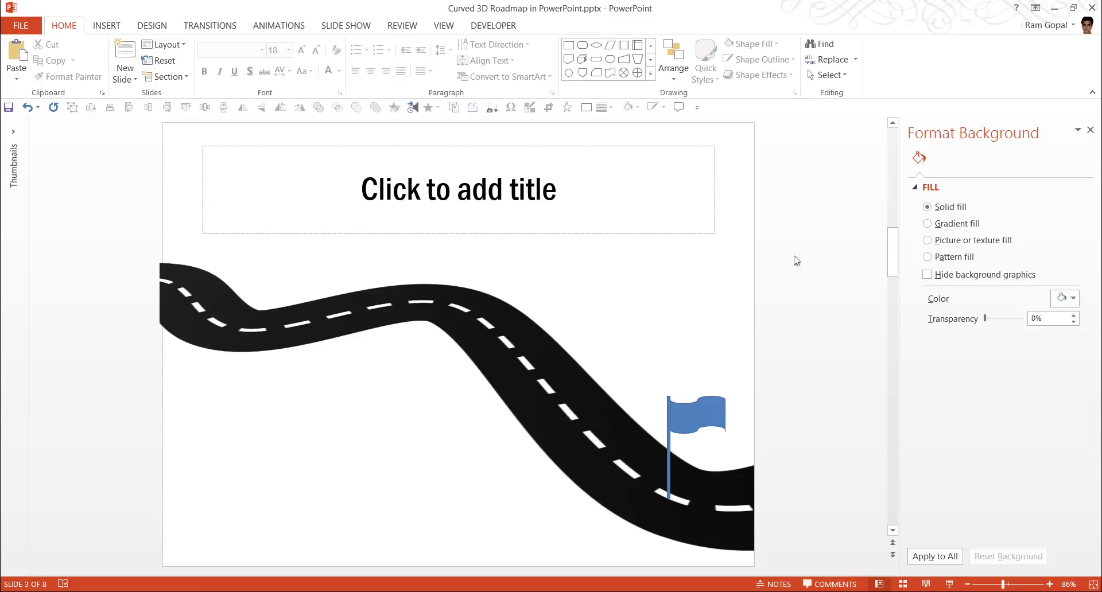
{"action": "scroll", "coordinate": [796, 260], "scroll_direction": "down", "scroll_amount": 1}
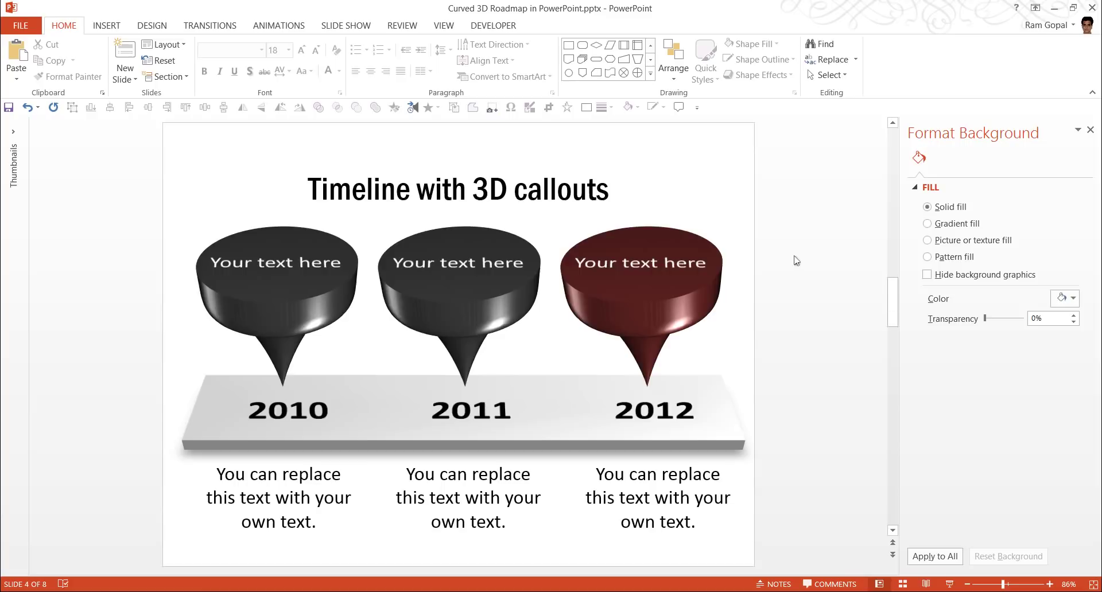